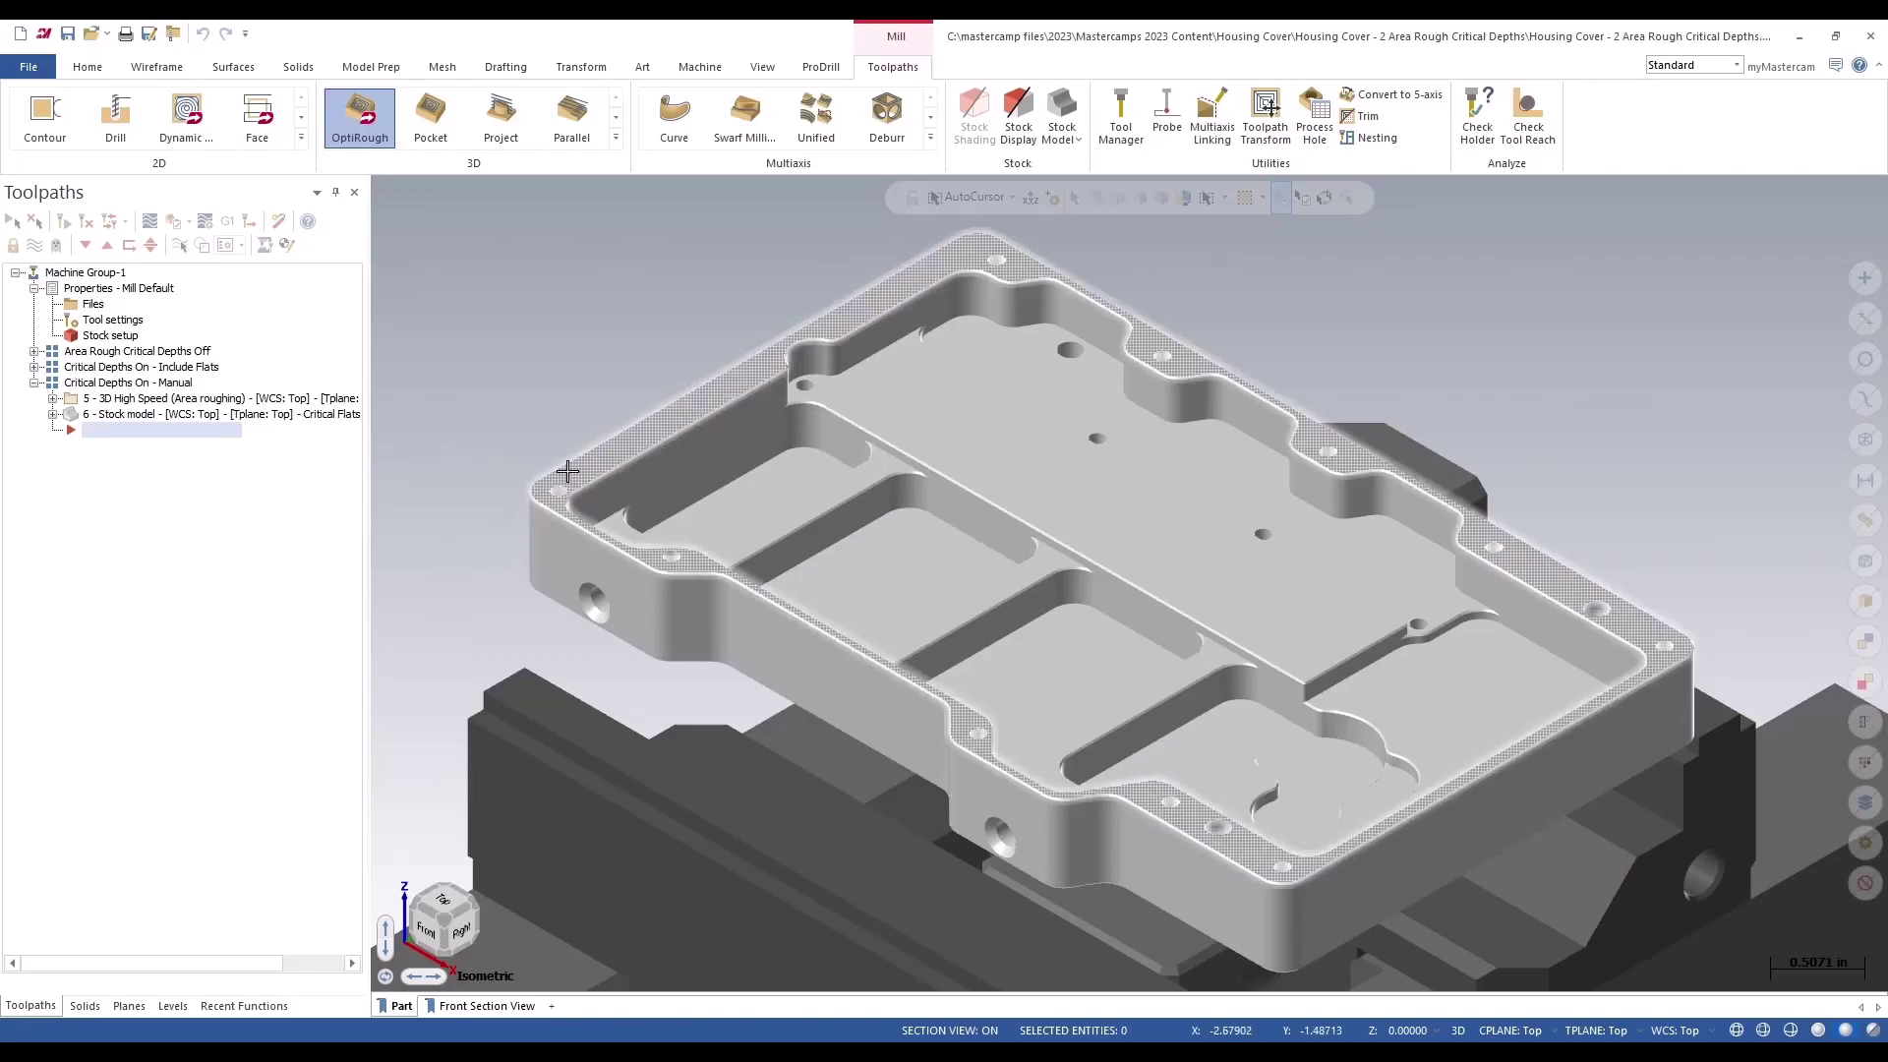
# Expand the Area Rough Critical Depths Off group and operation 1's branch
pyautogui.click(32, 367)
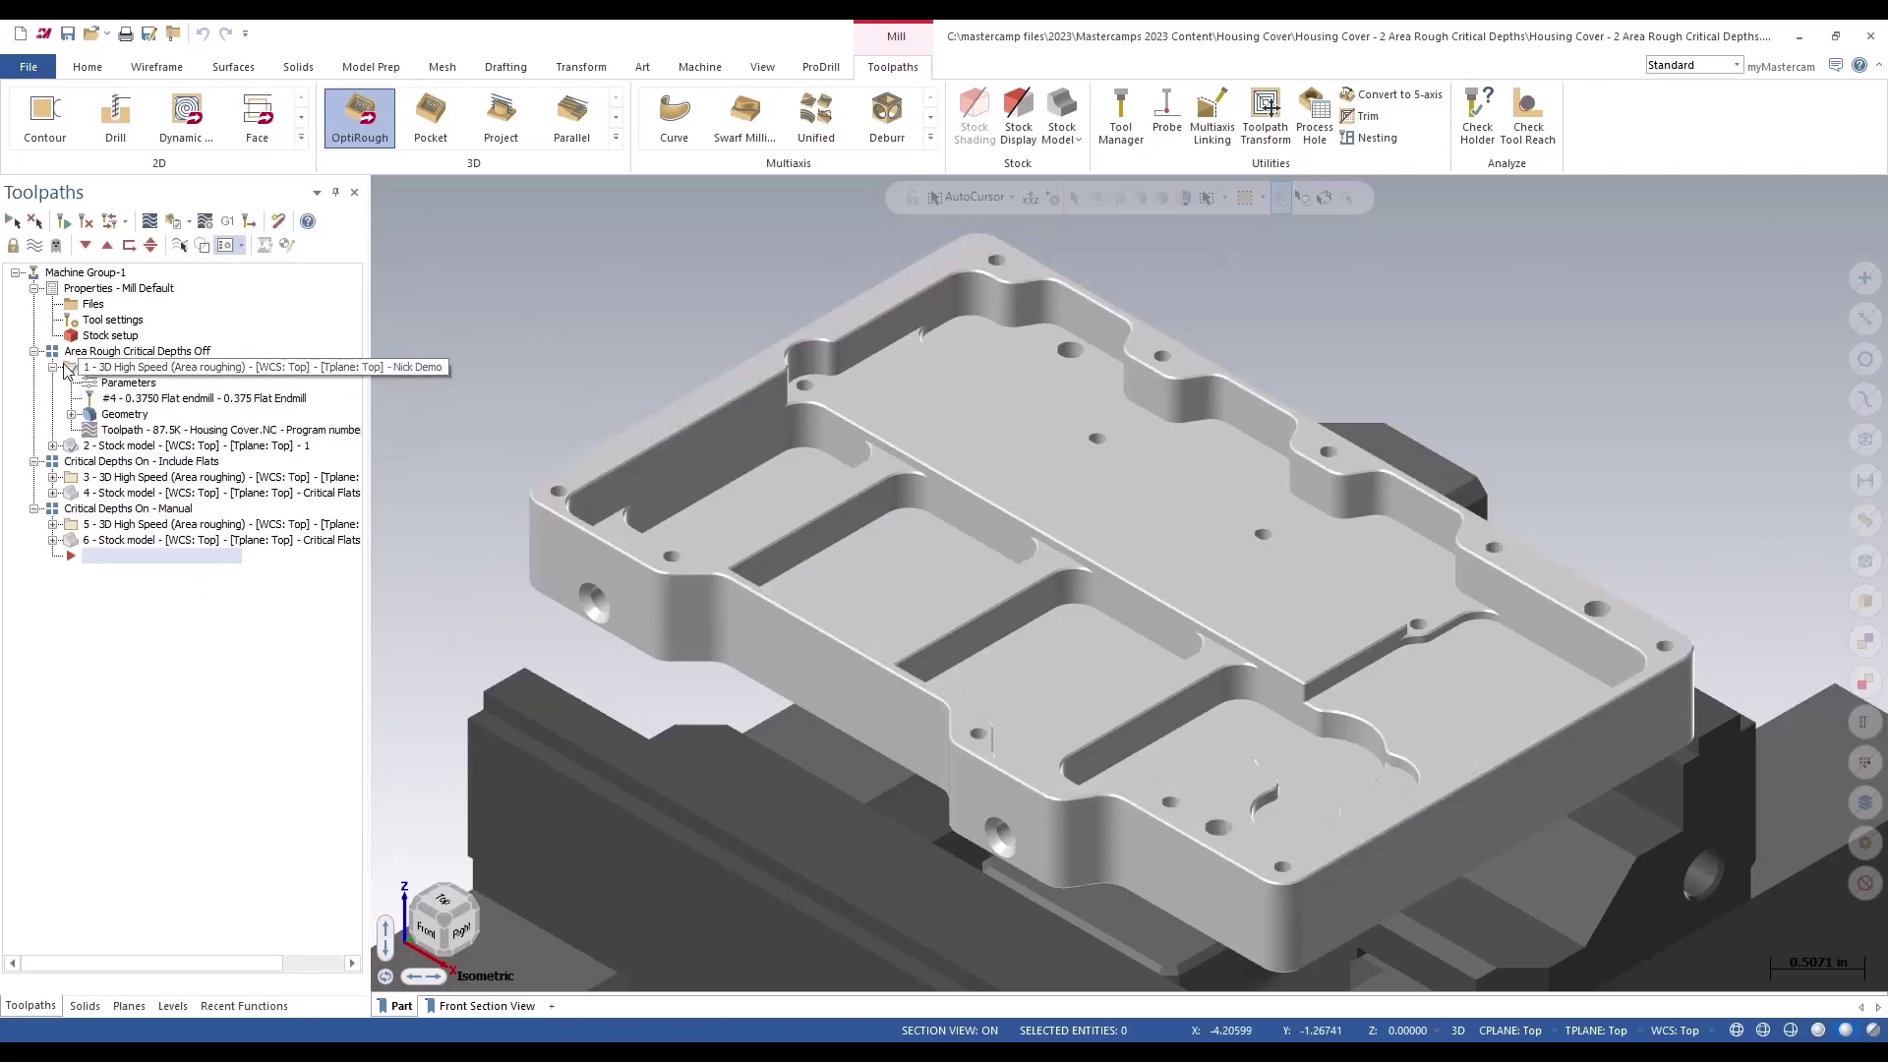
pyautogui.click(55, 365)
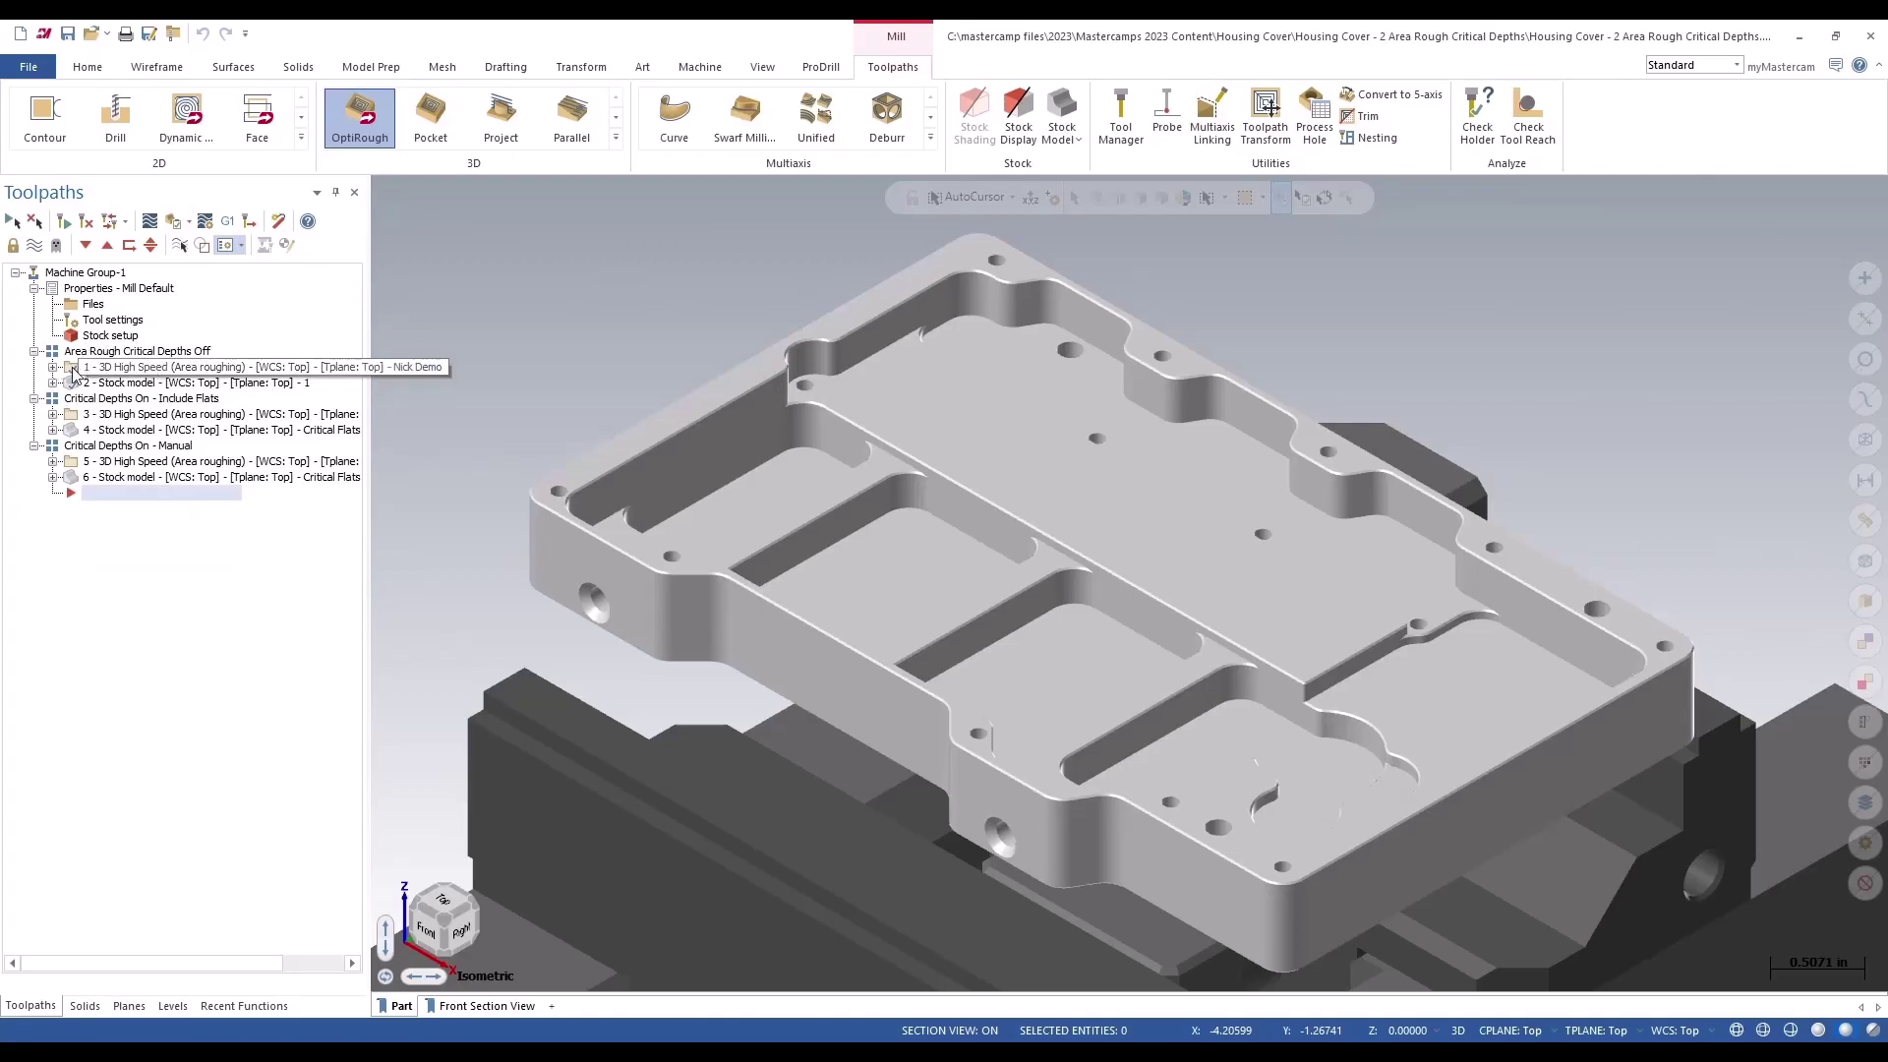
pyautogui.doubleClick(122, 367)
pyautogui.click(124, 383)
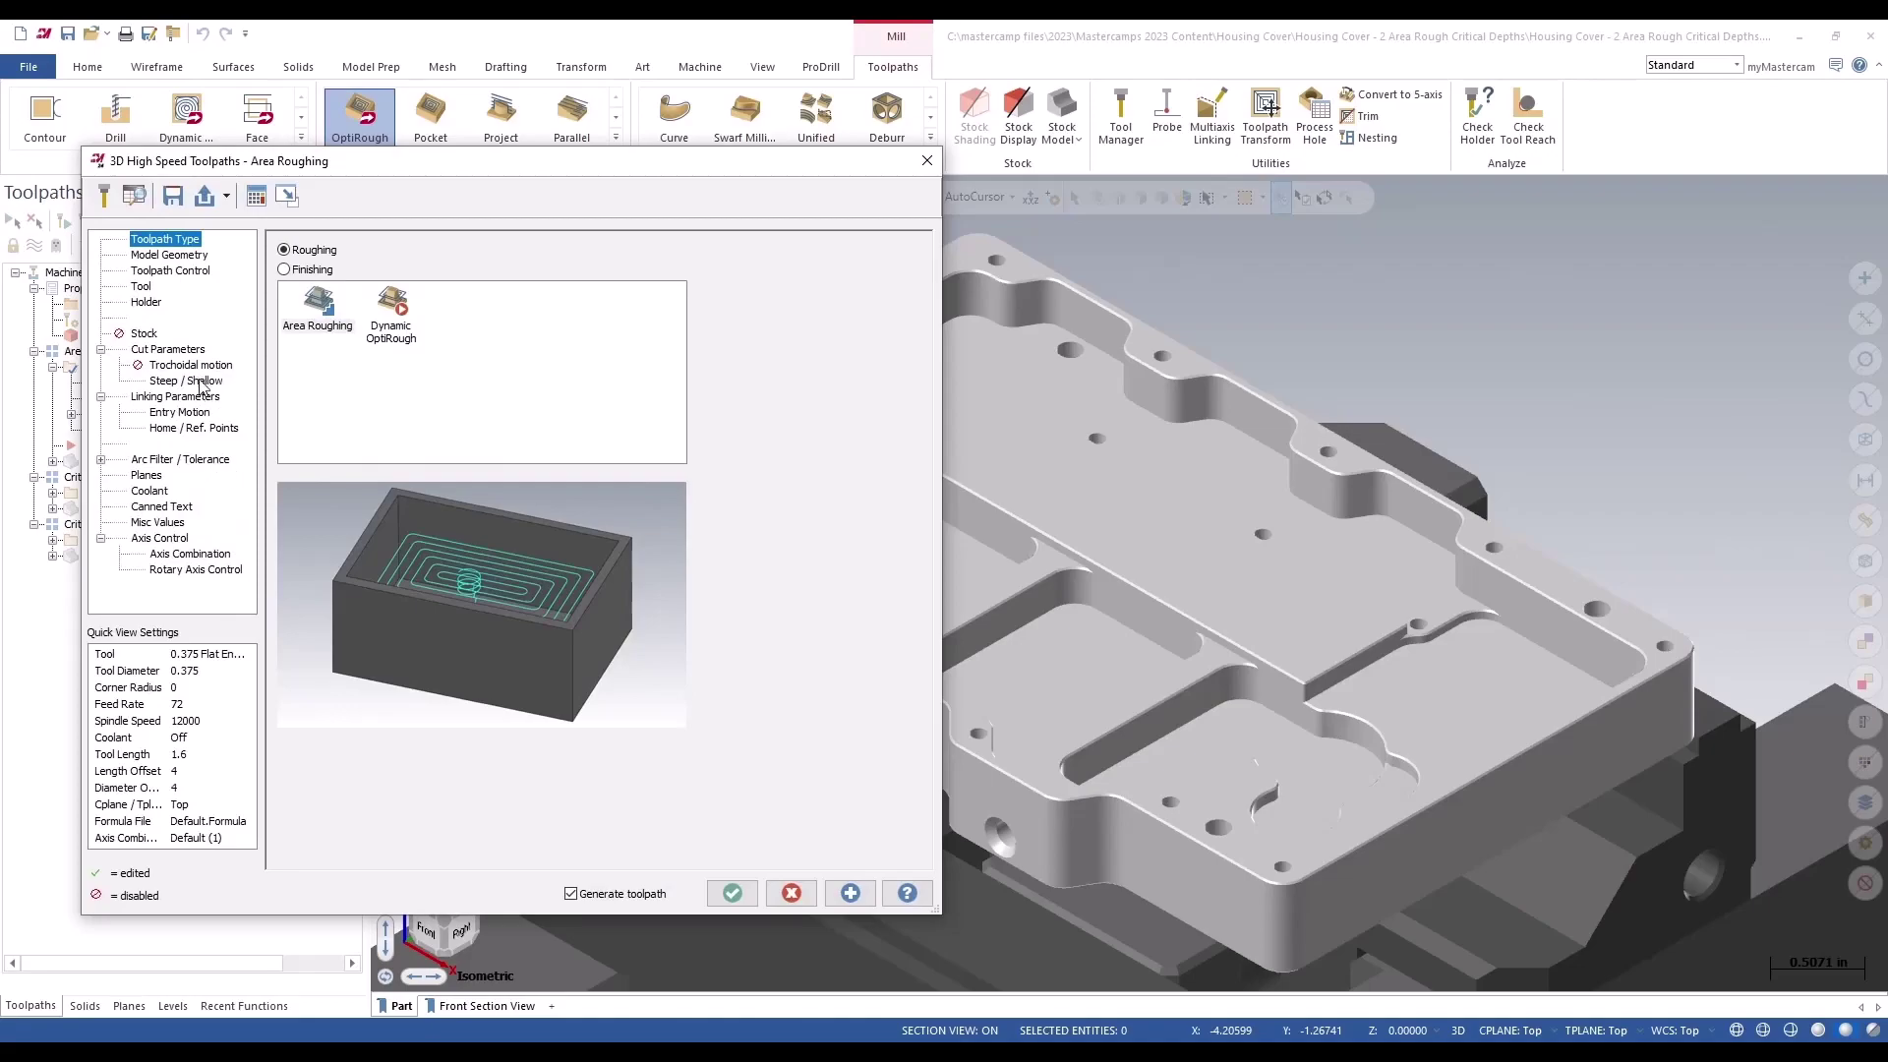
pyautogui.click(174, 349)
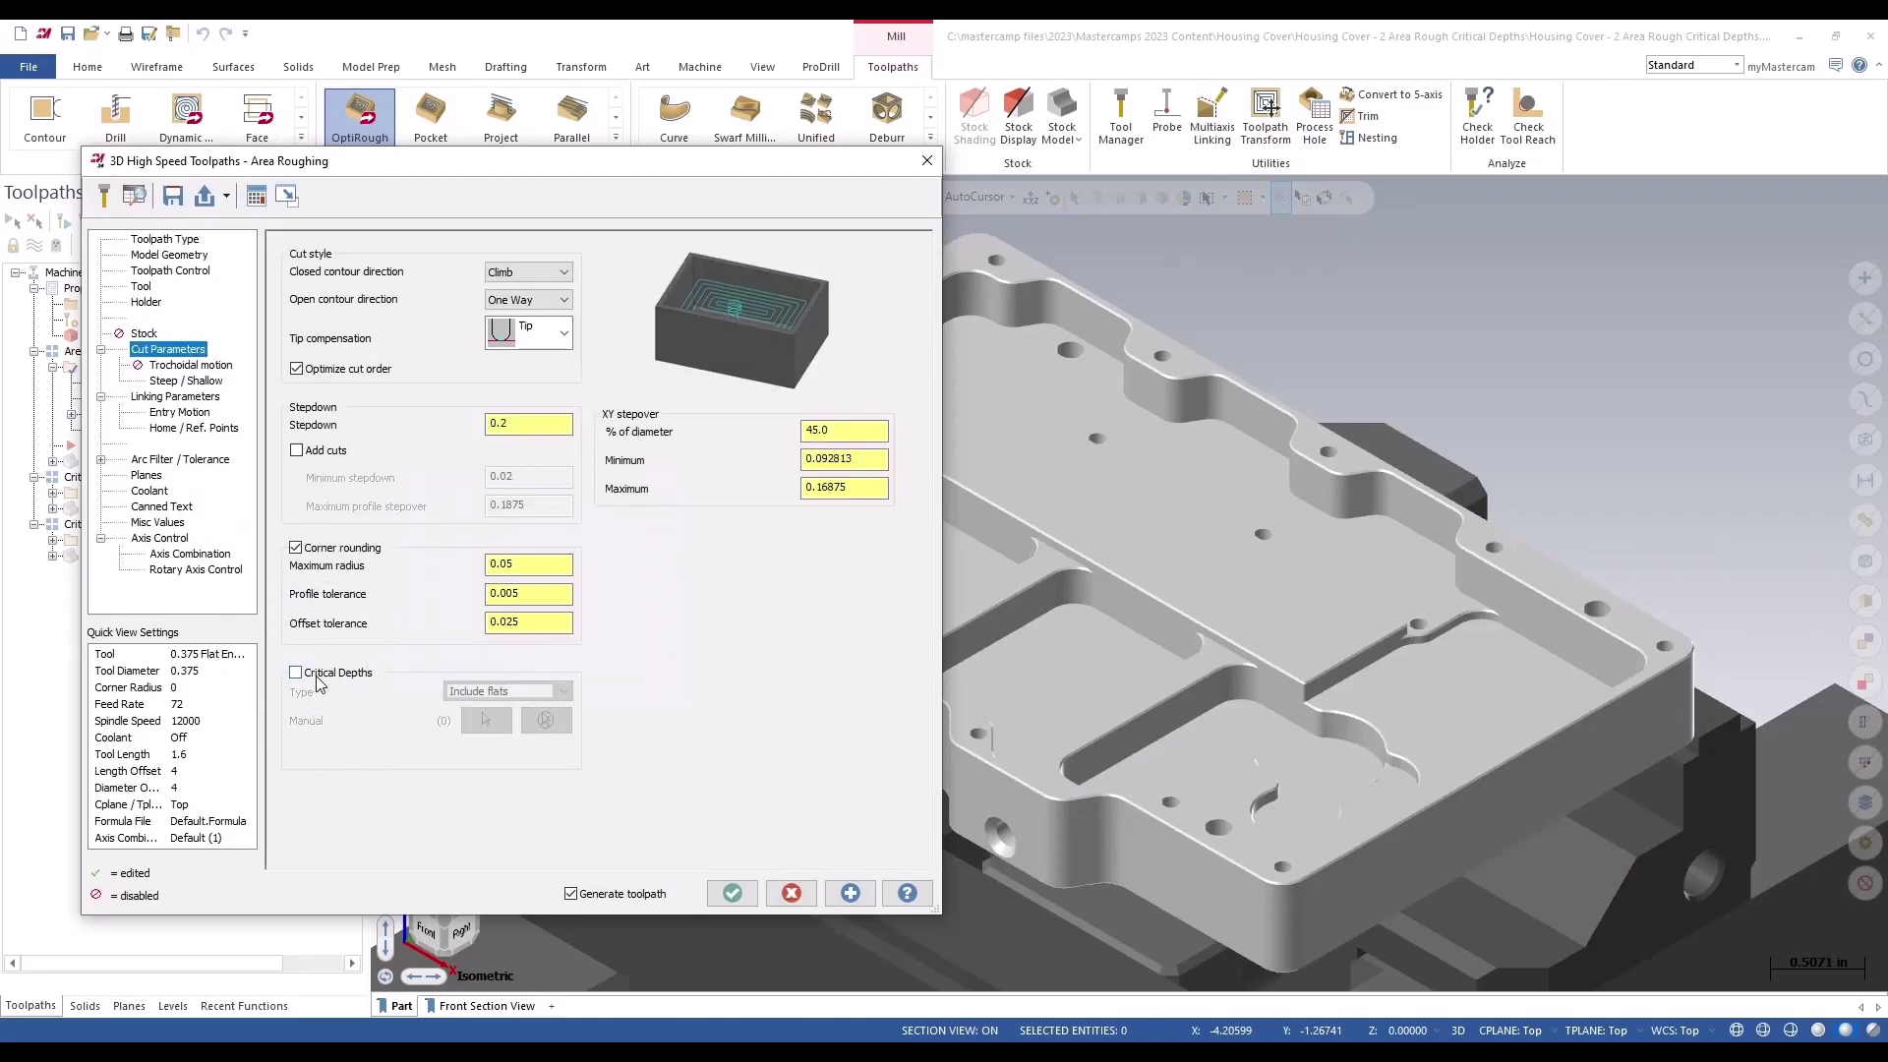
pyautogui.click(732, 893)
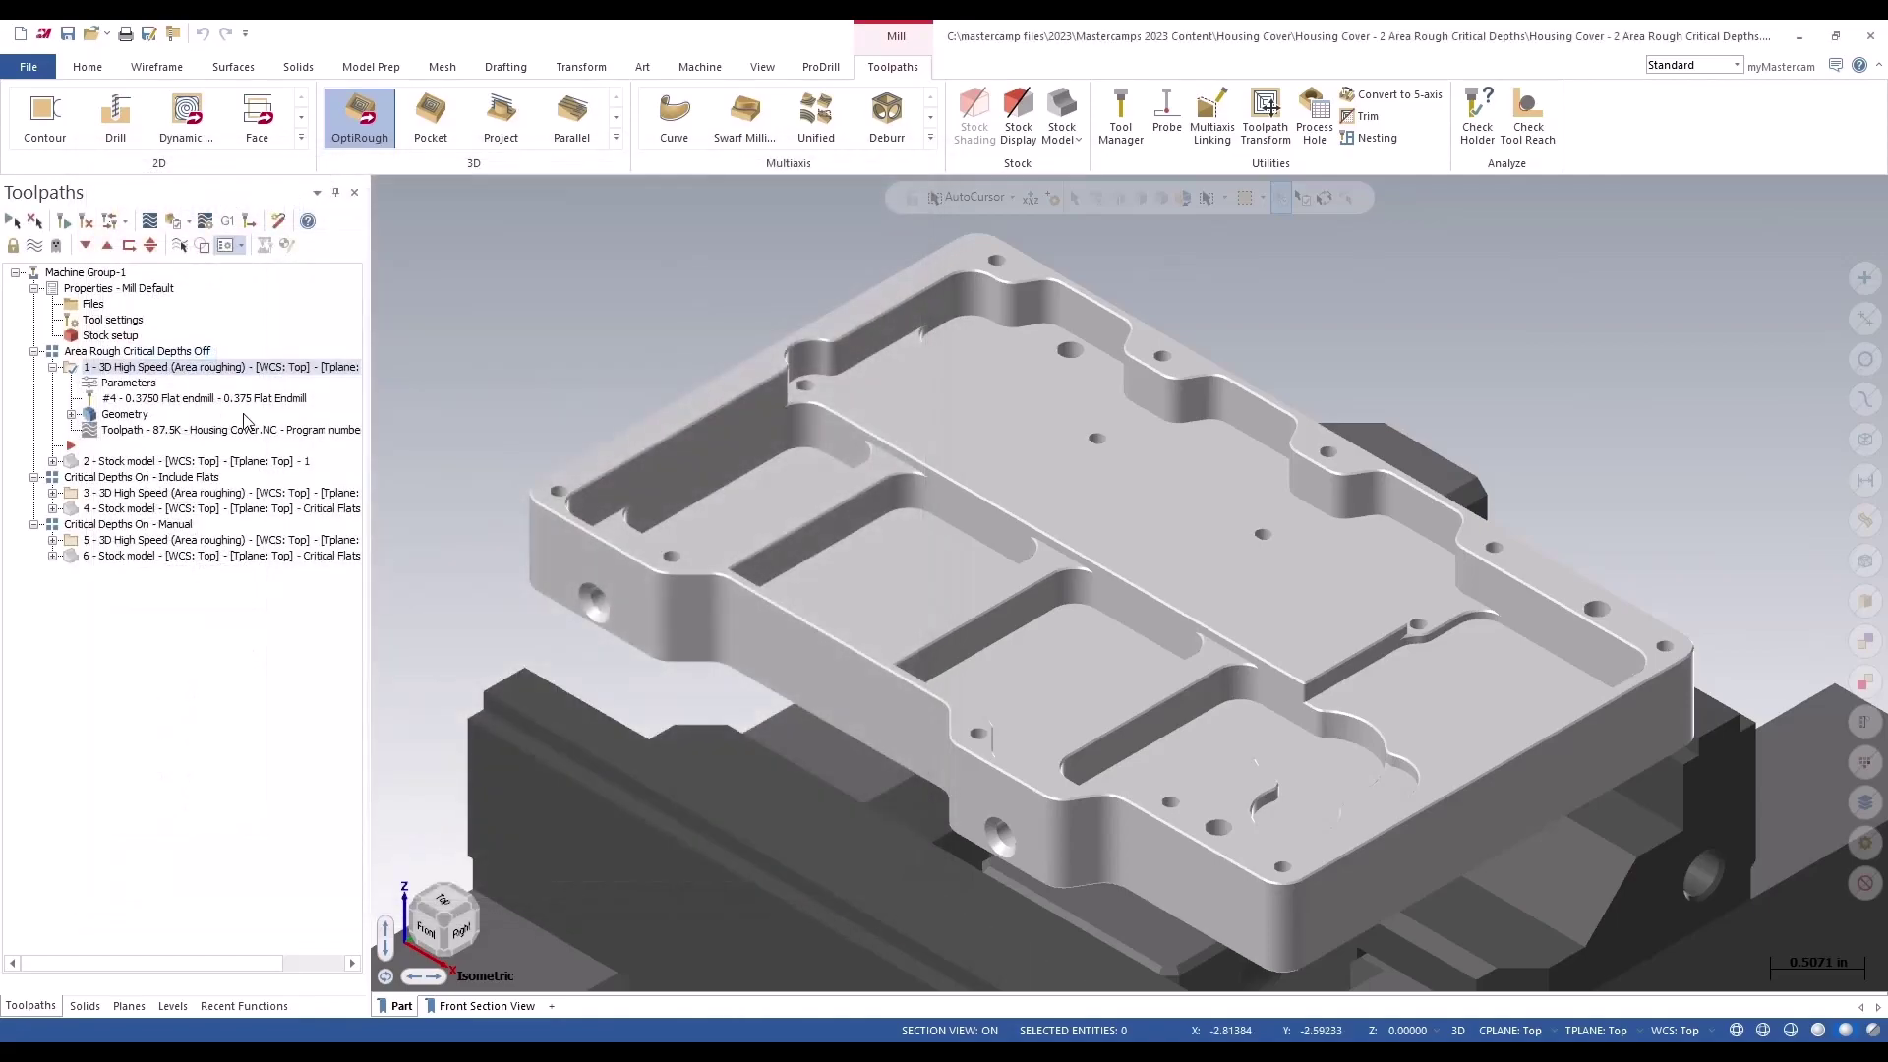
# Display the first operation's blue stock model over the part and orbit around it
pyautogui.click(135, 462)
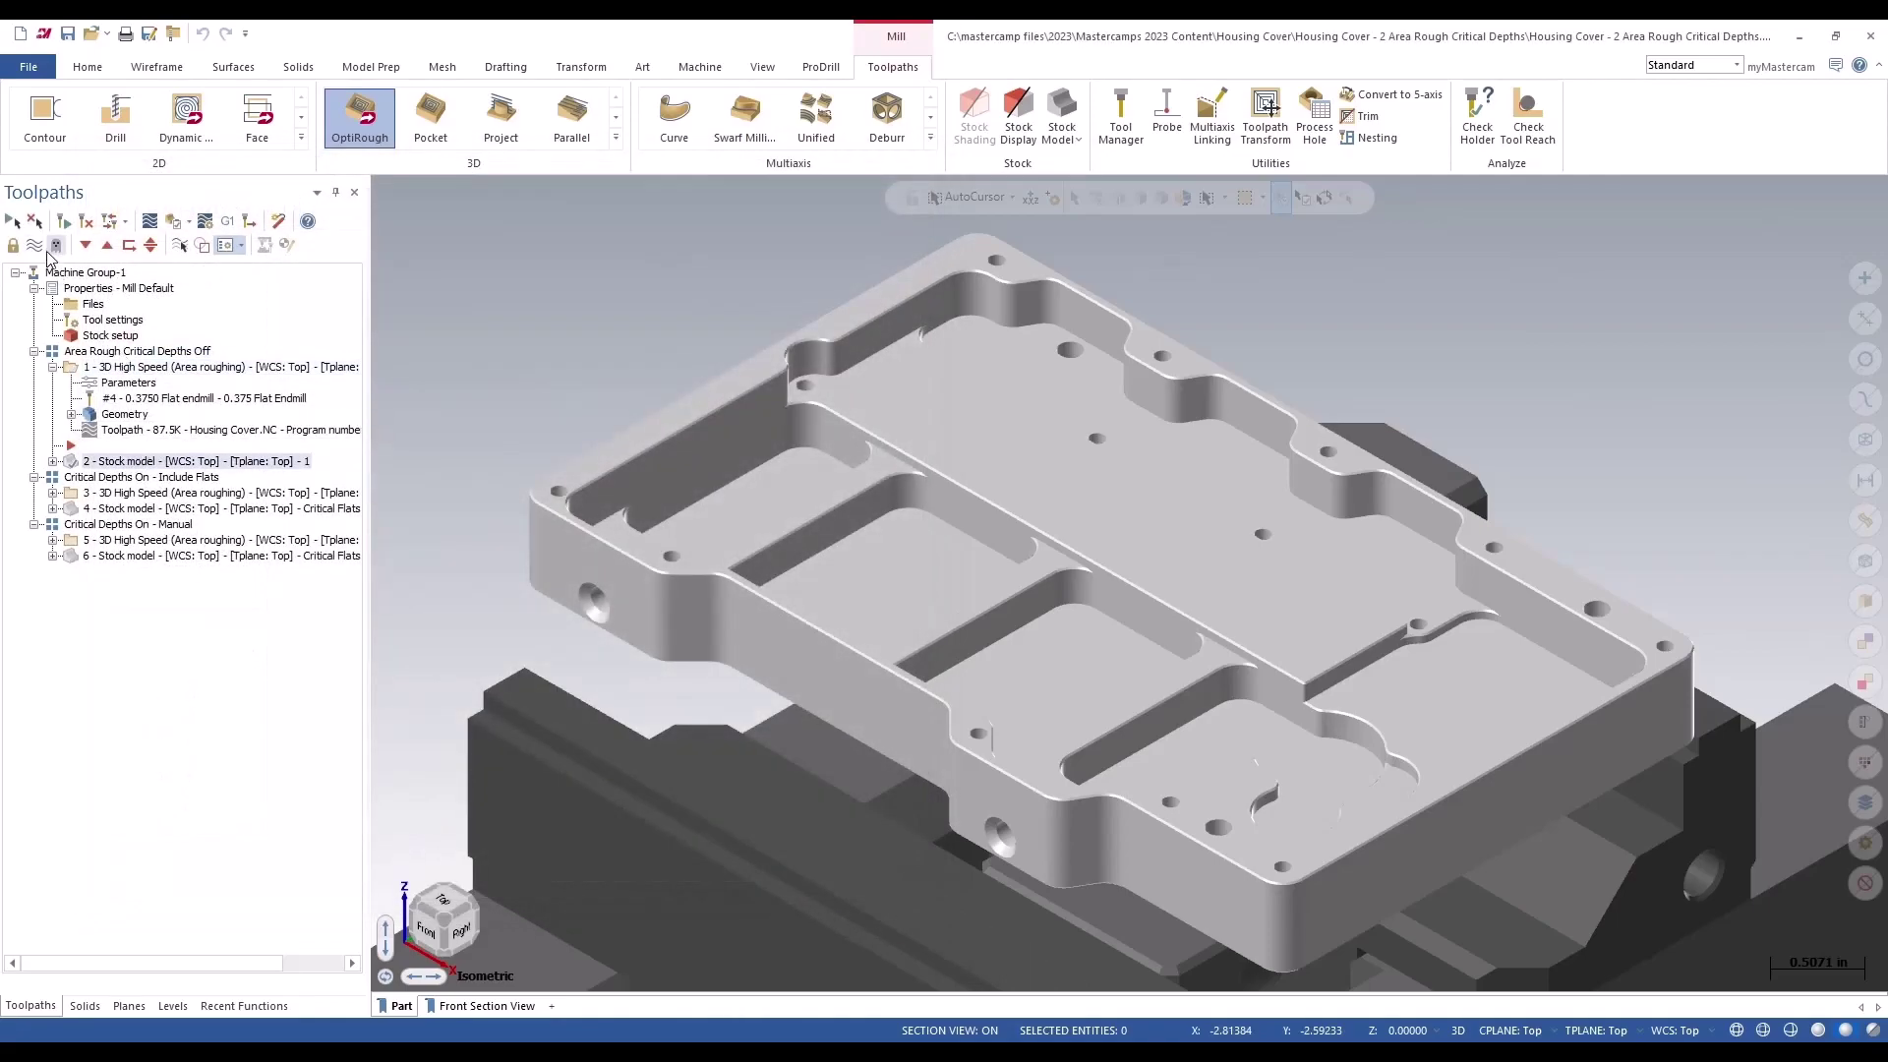
pyautogui.click(55, 245)
pyautogui.moveTo(737, 516)
pyautogui.mouseDown(button='middle')
pyautogui.moveTo(629, 449)
pyautogui.moveTo(750, 380)
pyautogui.mouseUp(button='middle')
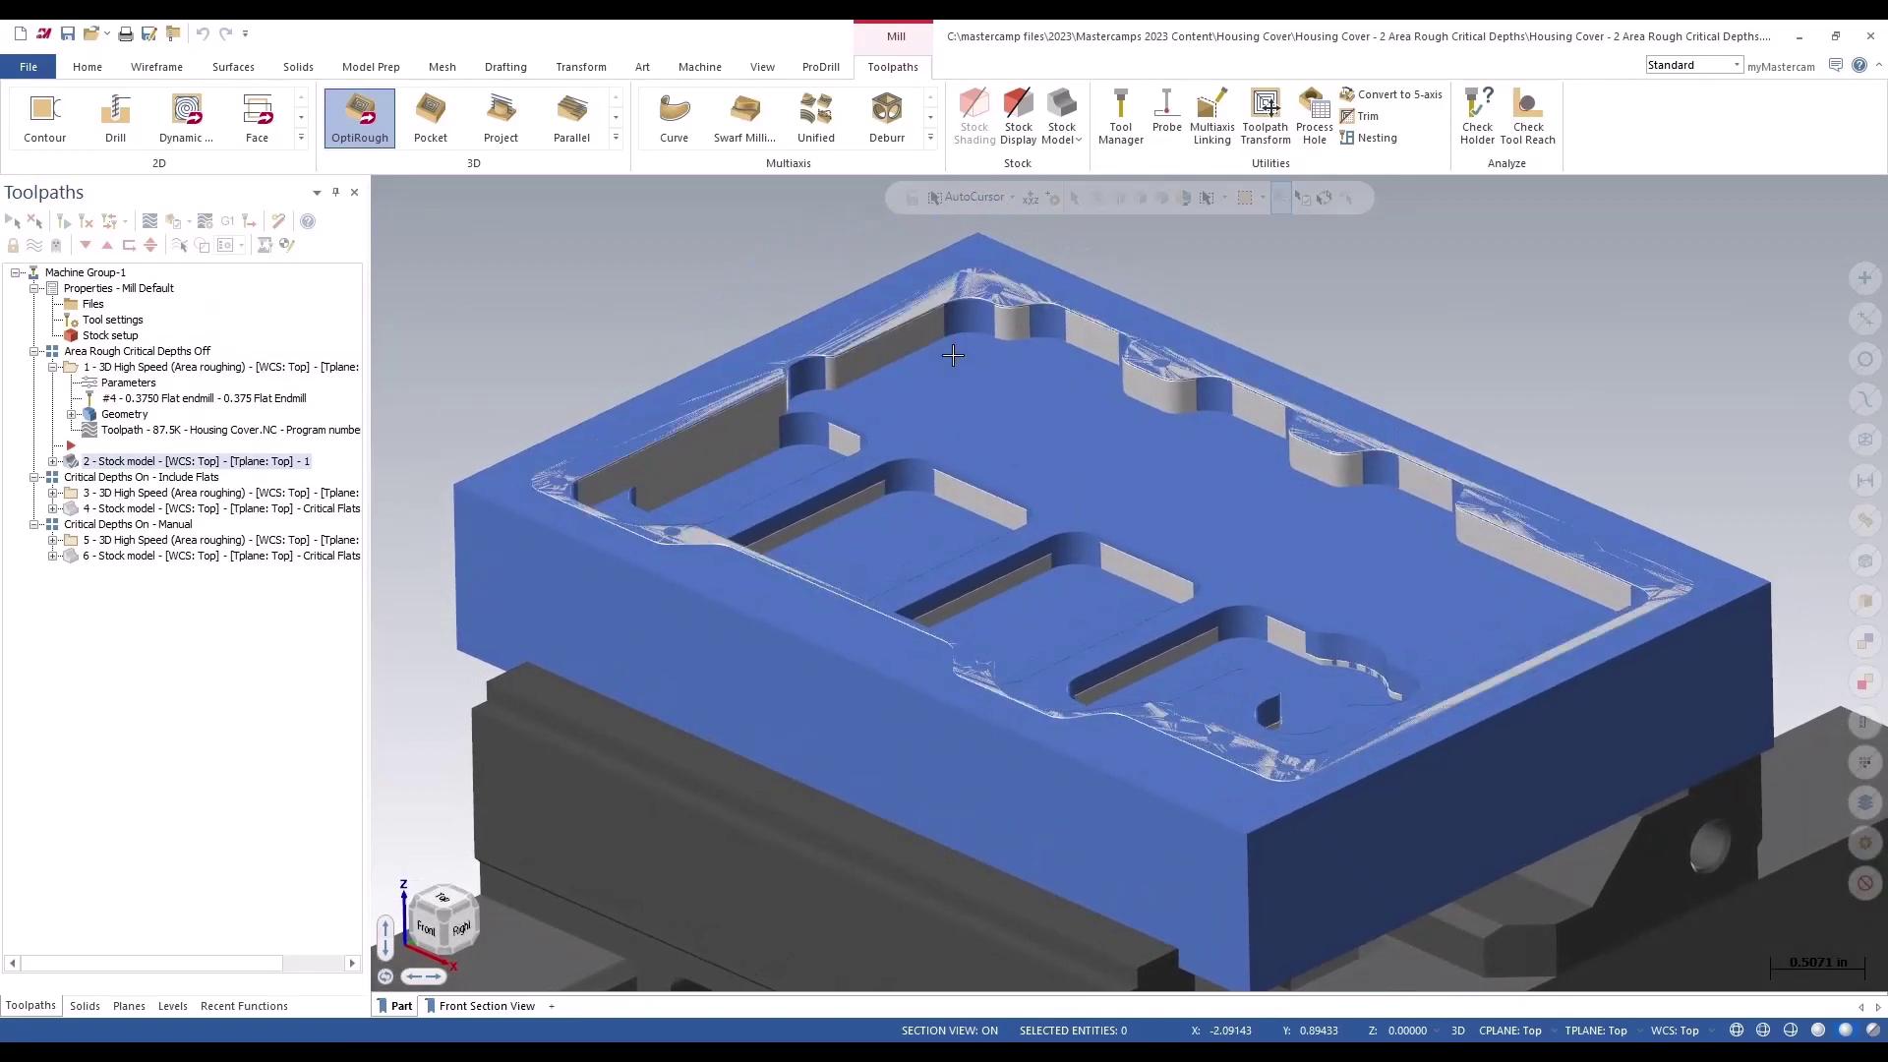
# Check the roughing operation's Stepdown of 0.2, closing the parameters unchanged
pyautogui.click(140, 384)
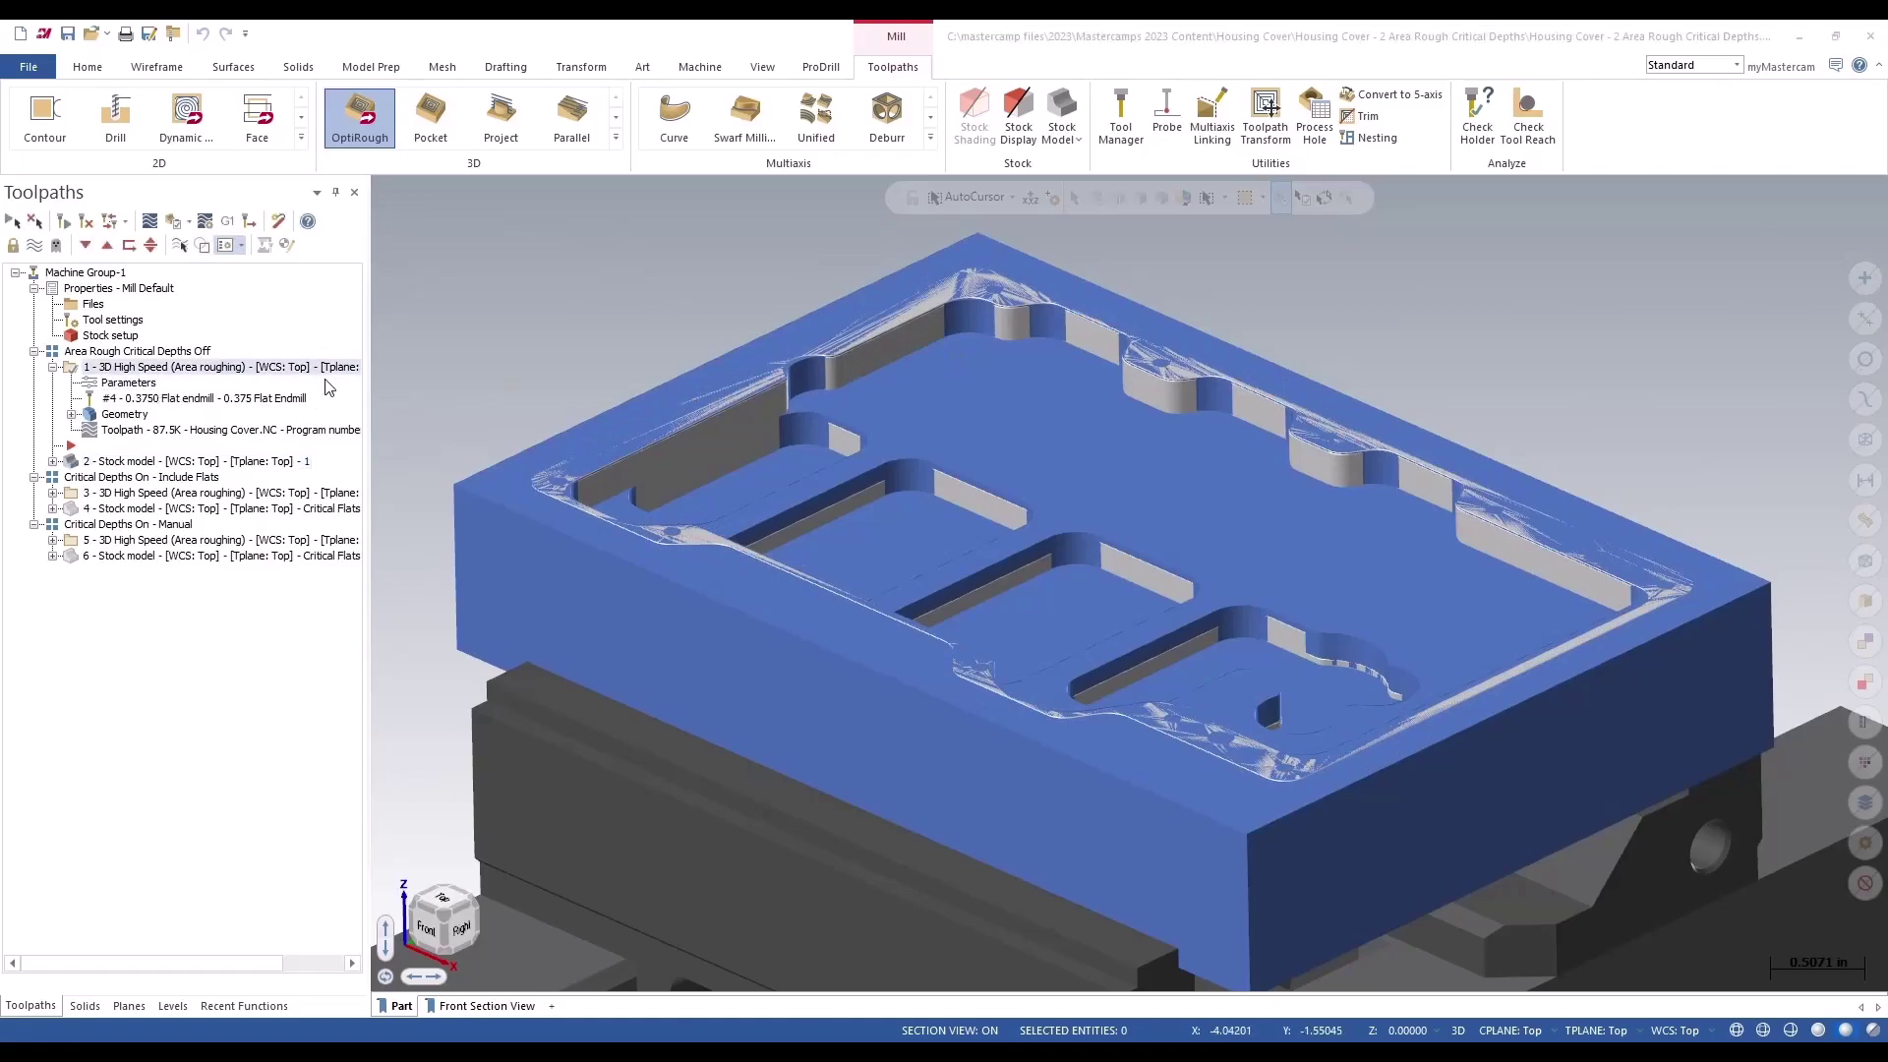
pyautogui.doubleClick(519, 424)
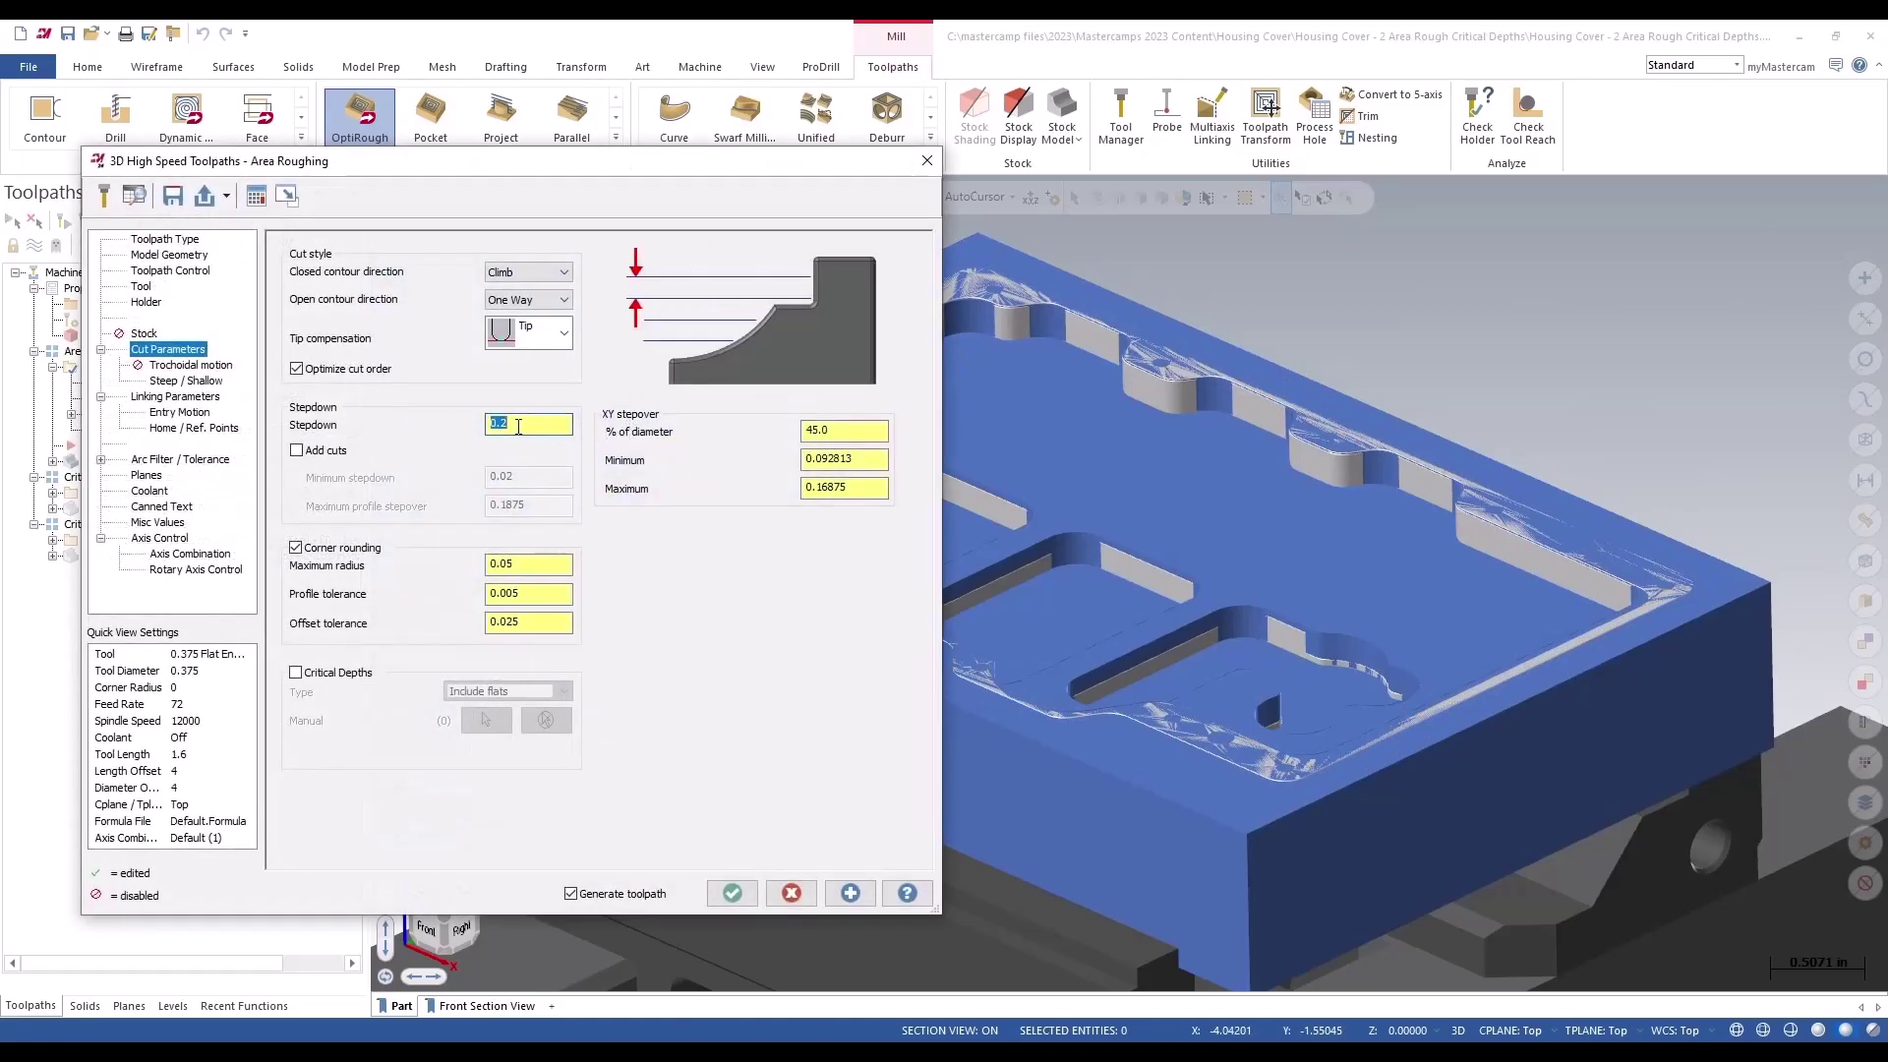
pyautogui.press('Escape')
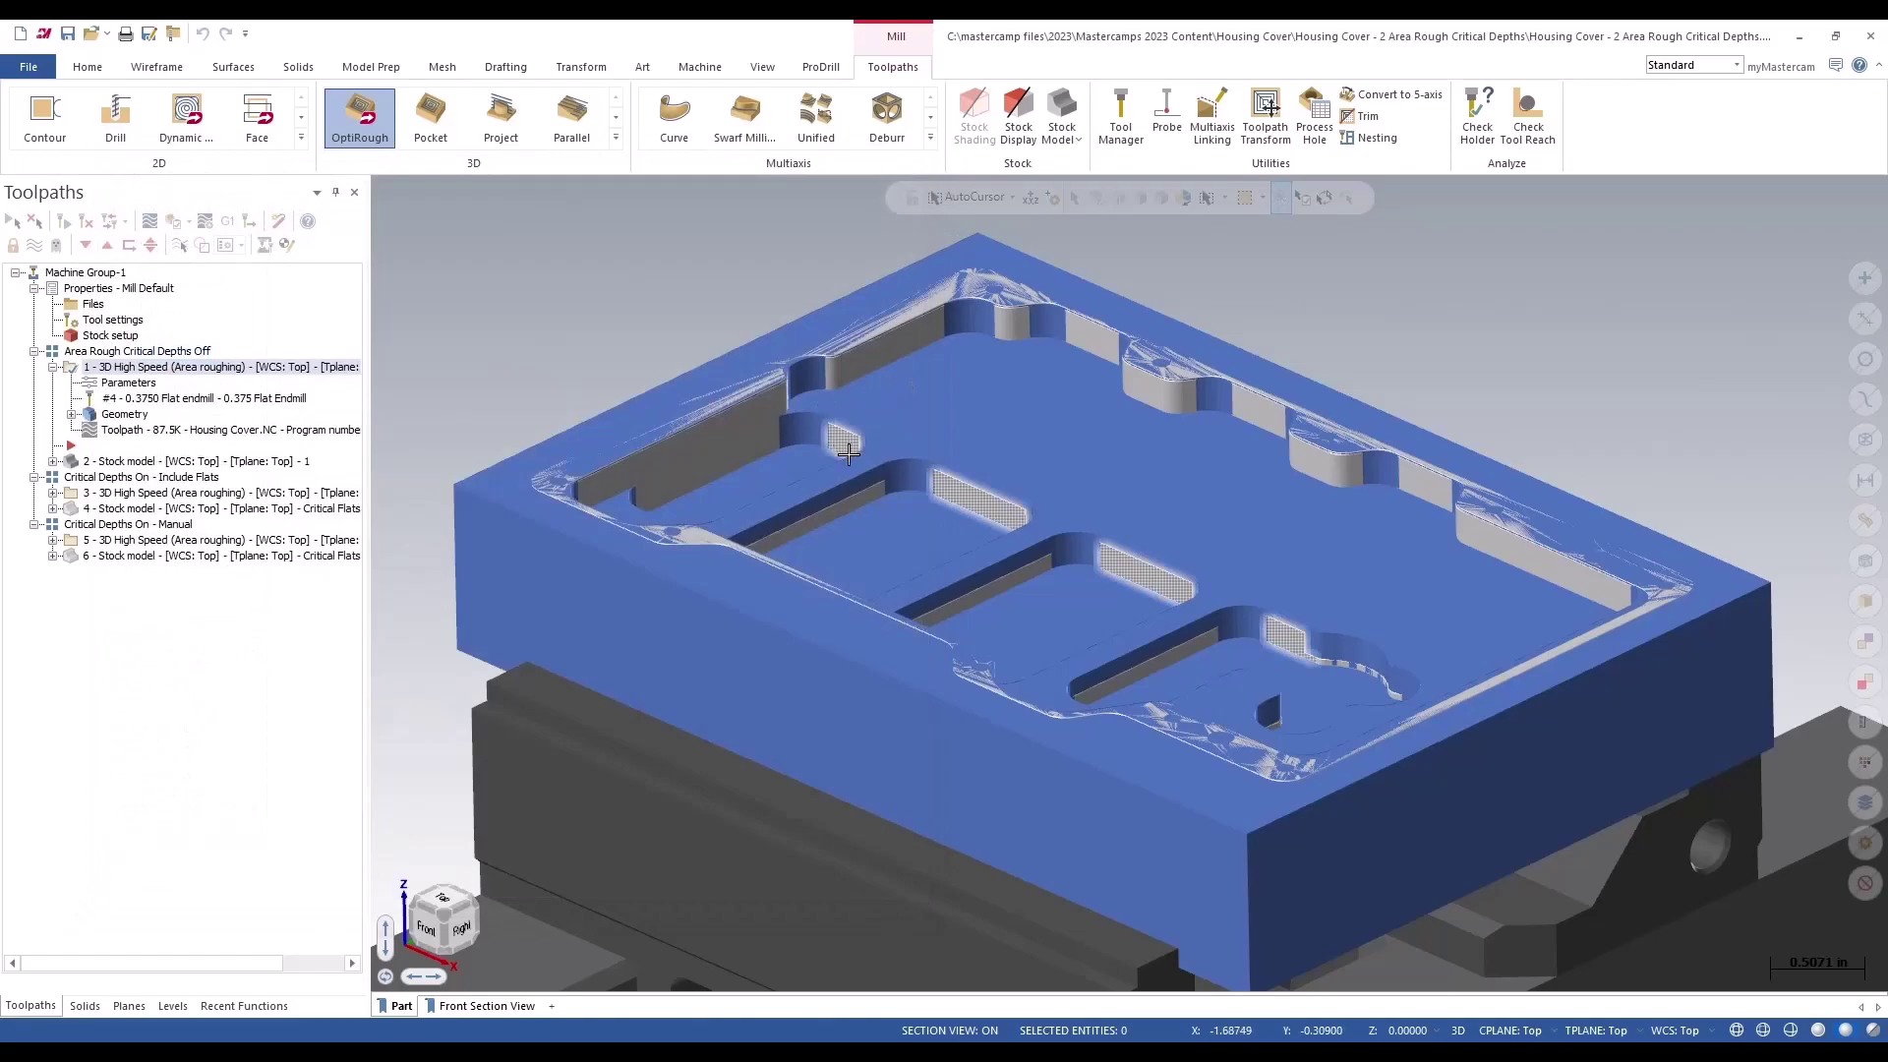
pyautogui.scroll(2, 1473, 714)
pyautogui.scroll(2, 828, 615)
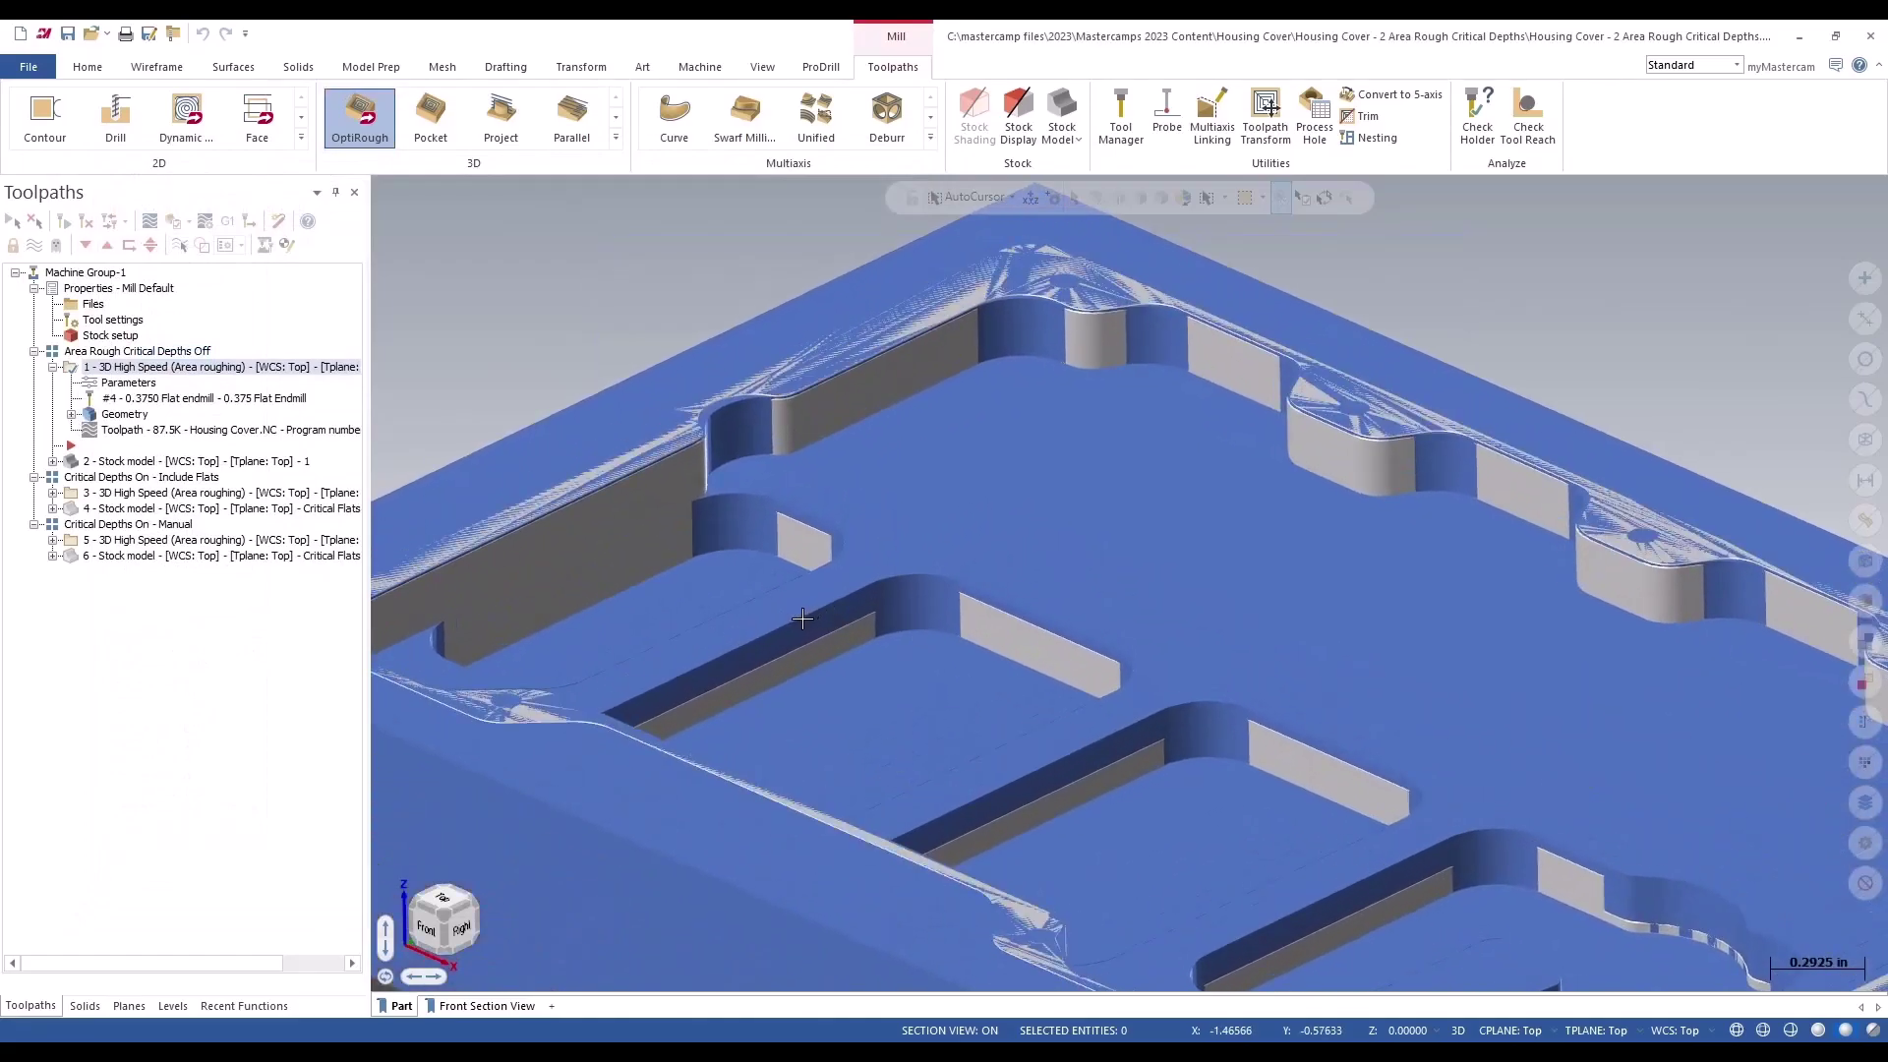
pyautogui.scroll(-3, 922, 508)
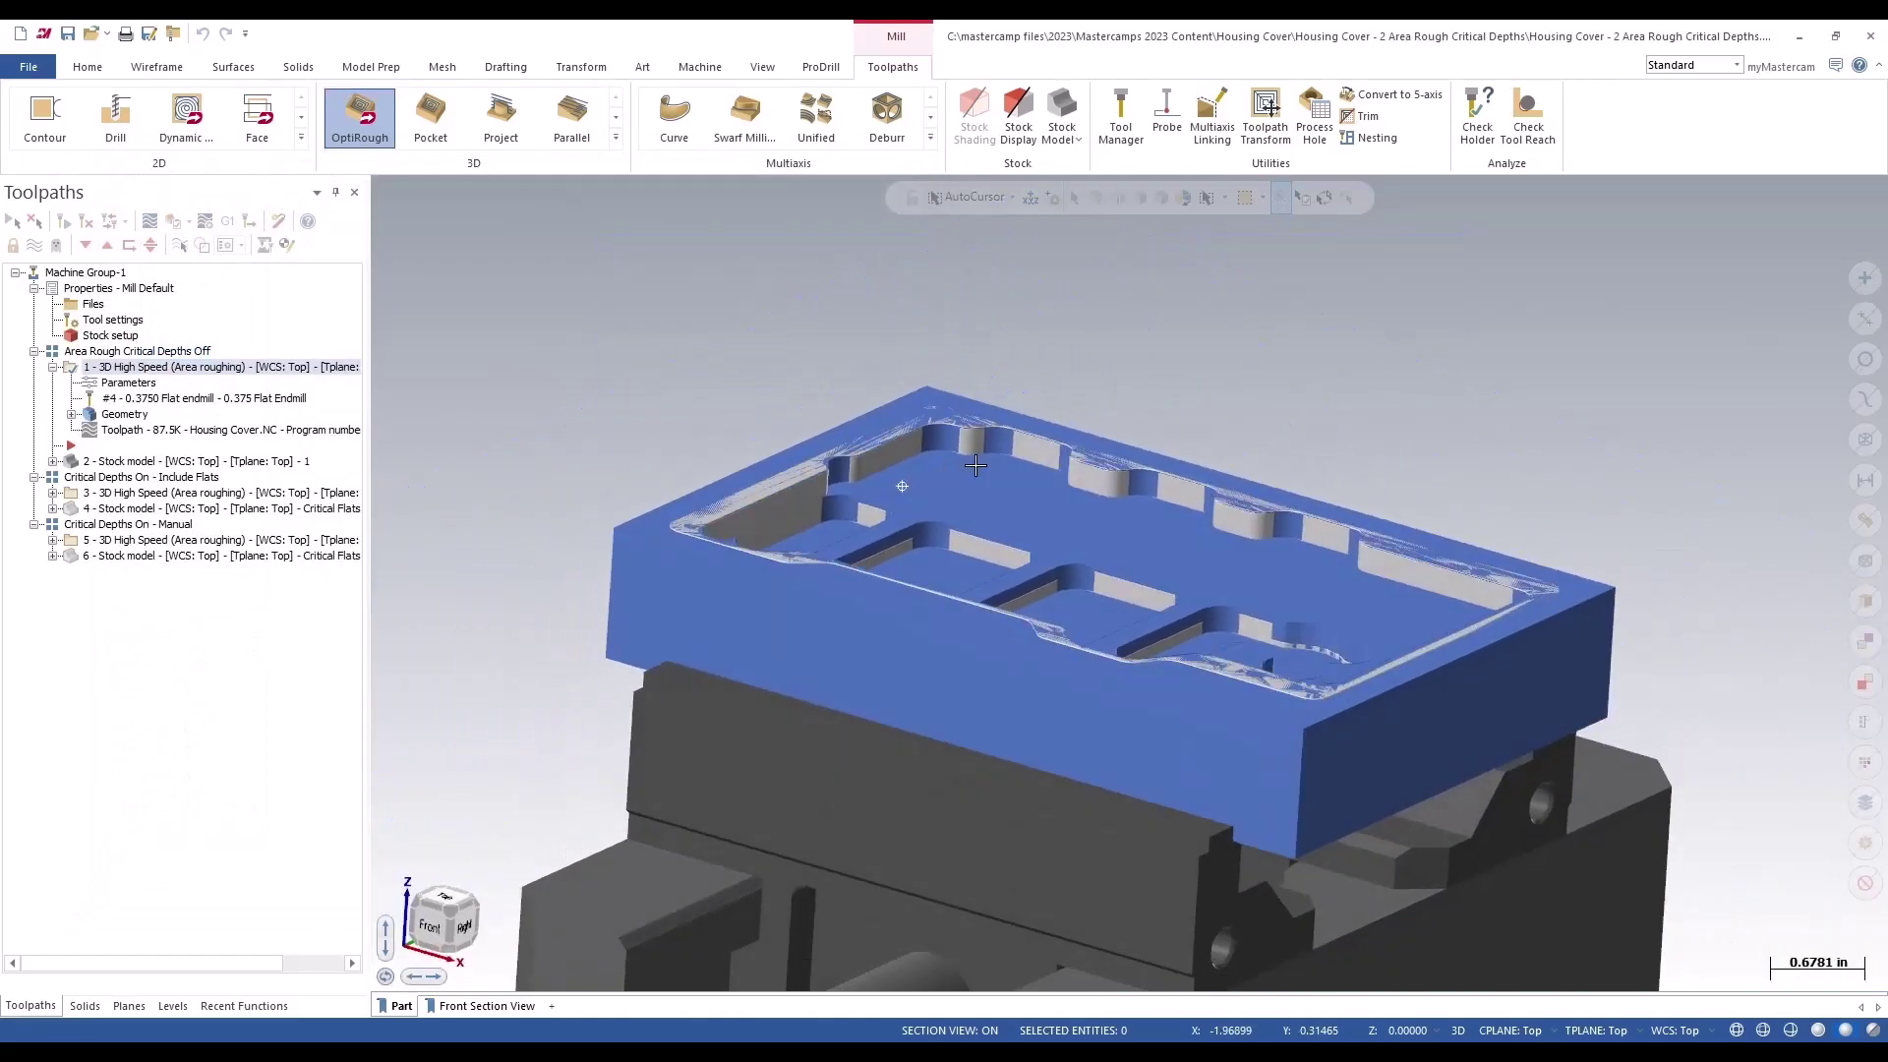
# Zoom in on the part's pockets to inspect remaining material, reselecting the stock model
pyautogui.moveTo(921, 508); pyautogui.dragTo(916, 503, button='middle')
pyautogui.press('F1')
pyautogui.moveTo(683, 371); pyautogui.dragTo(842, 504)
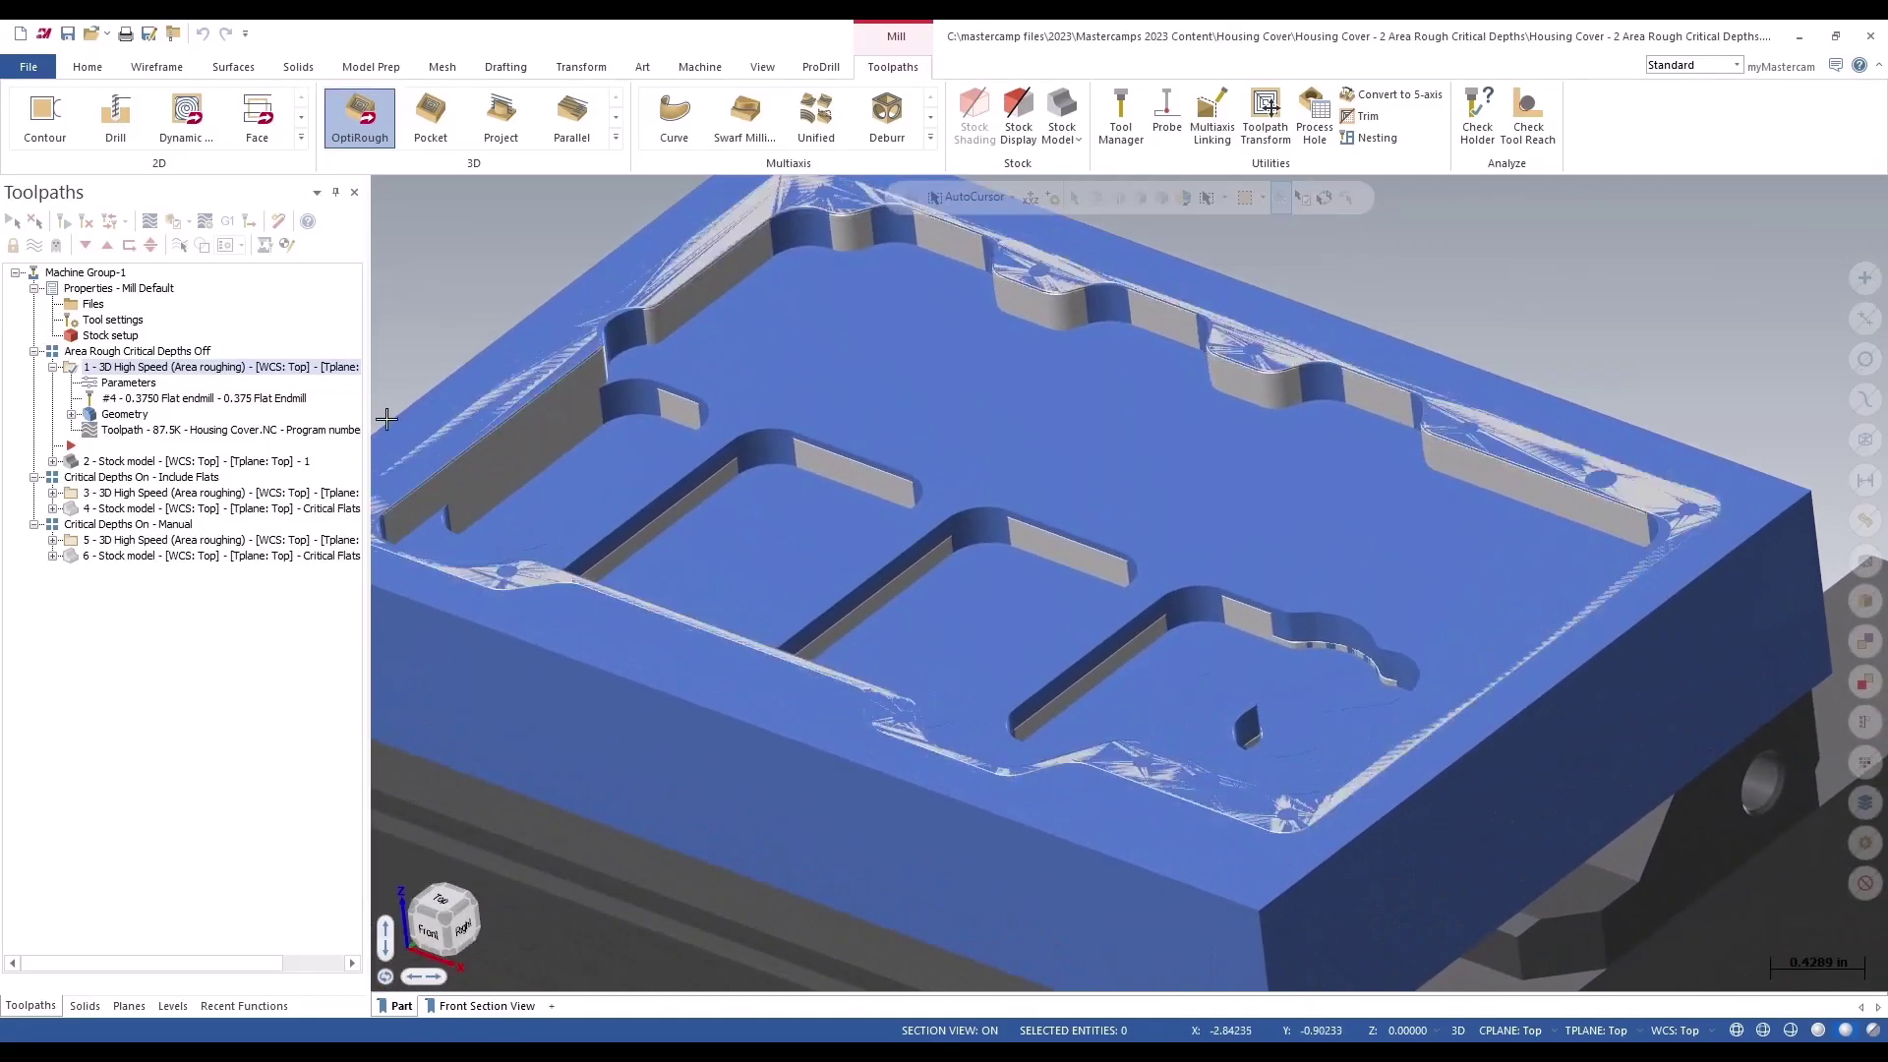
pyautogui.click(135, 462)
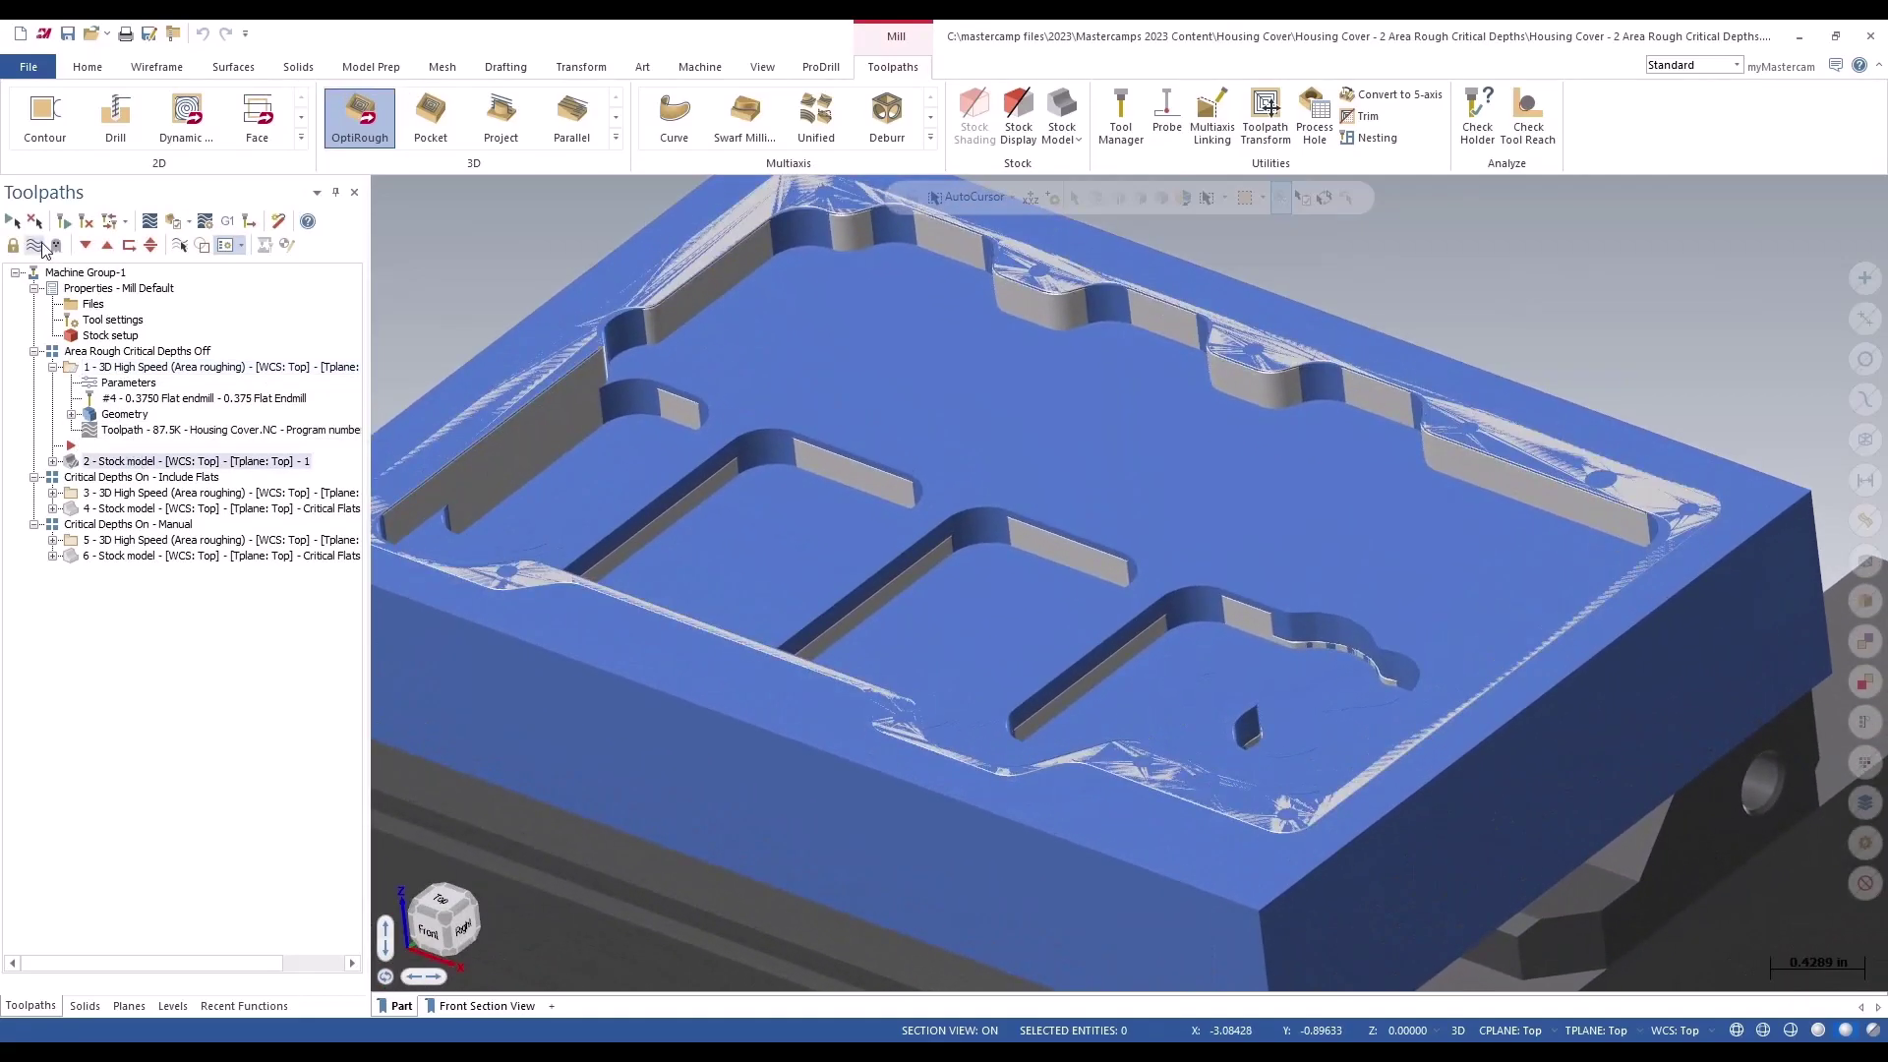
# Hide the stock, expand operation 3, and review its Include Flats cut parameters, including Stepdown 0.2
pyautogui.click(35, 246)
pyautogui.click(53, 368)
pyautogui.click(55, 429)
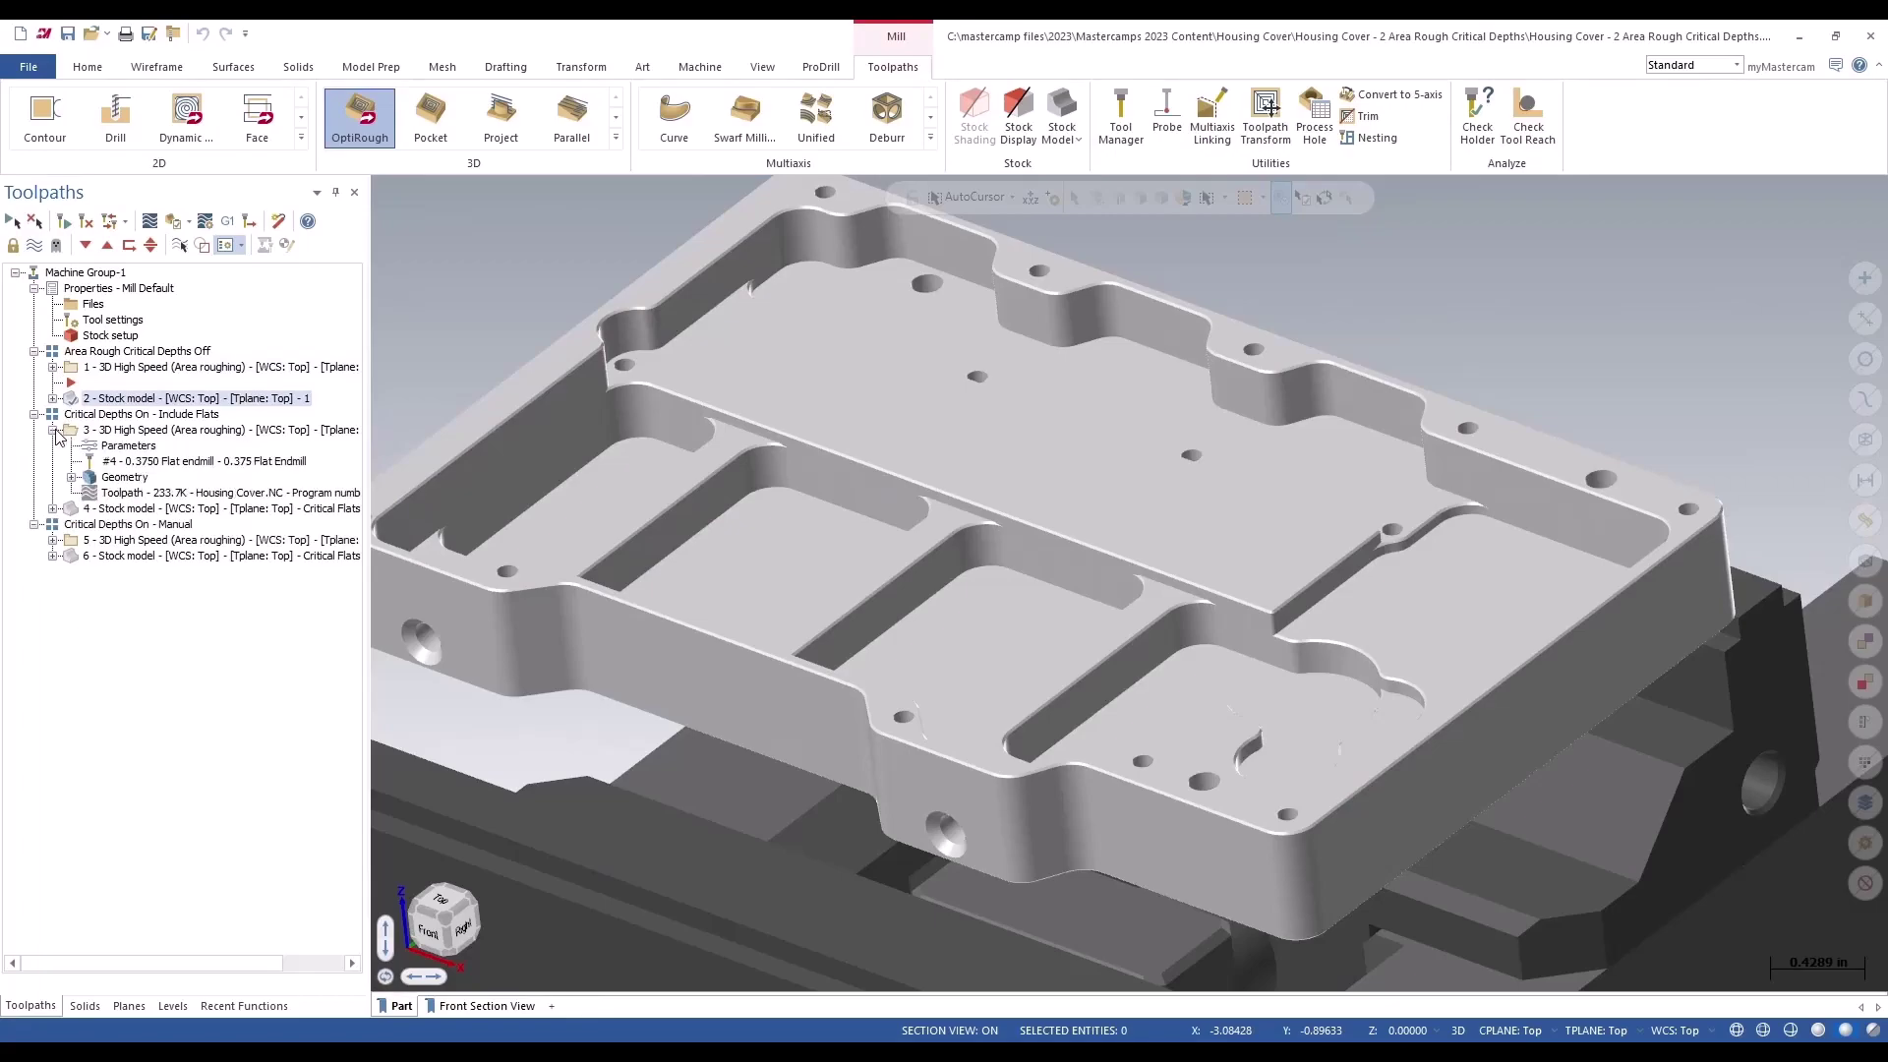
pyautogui.click(114, 431)
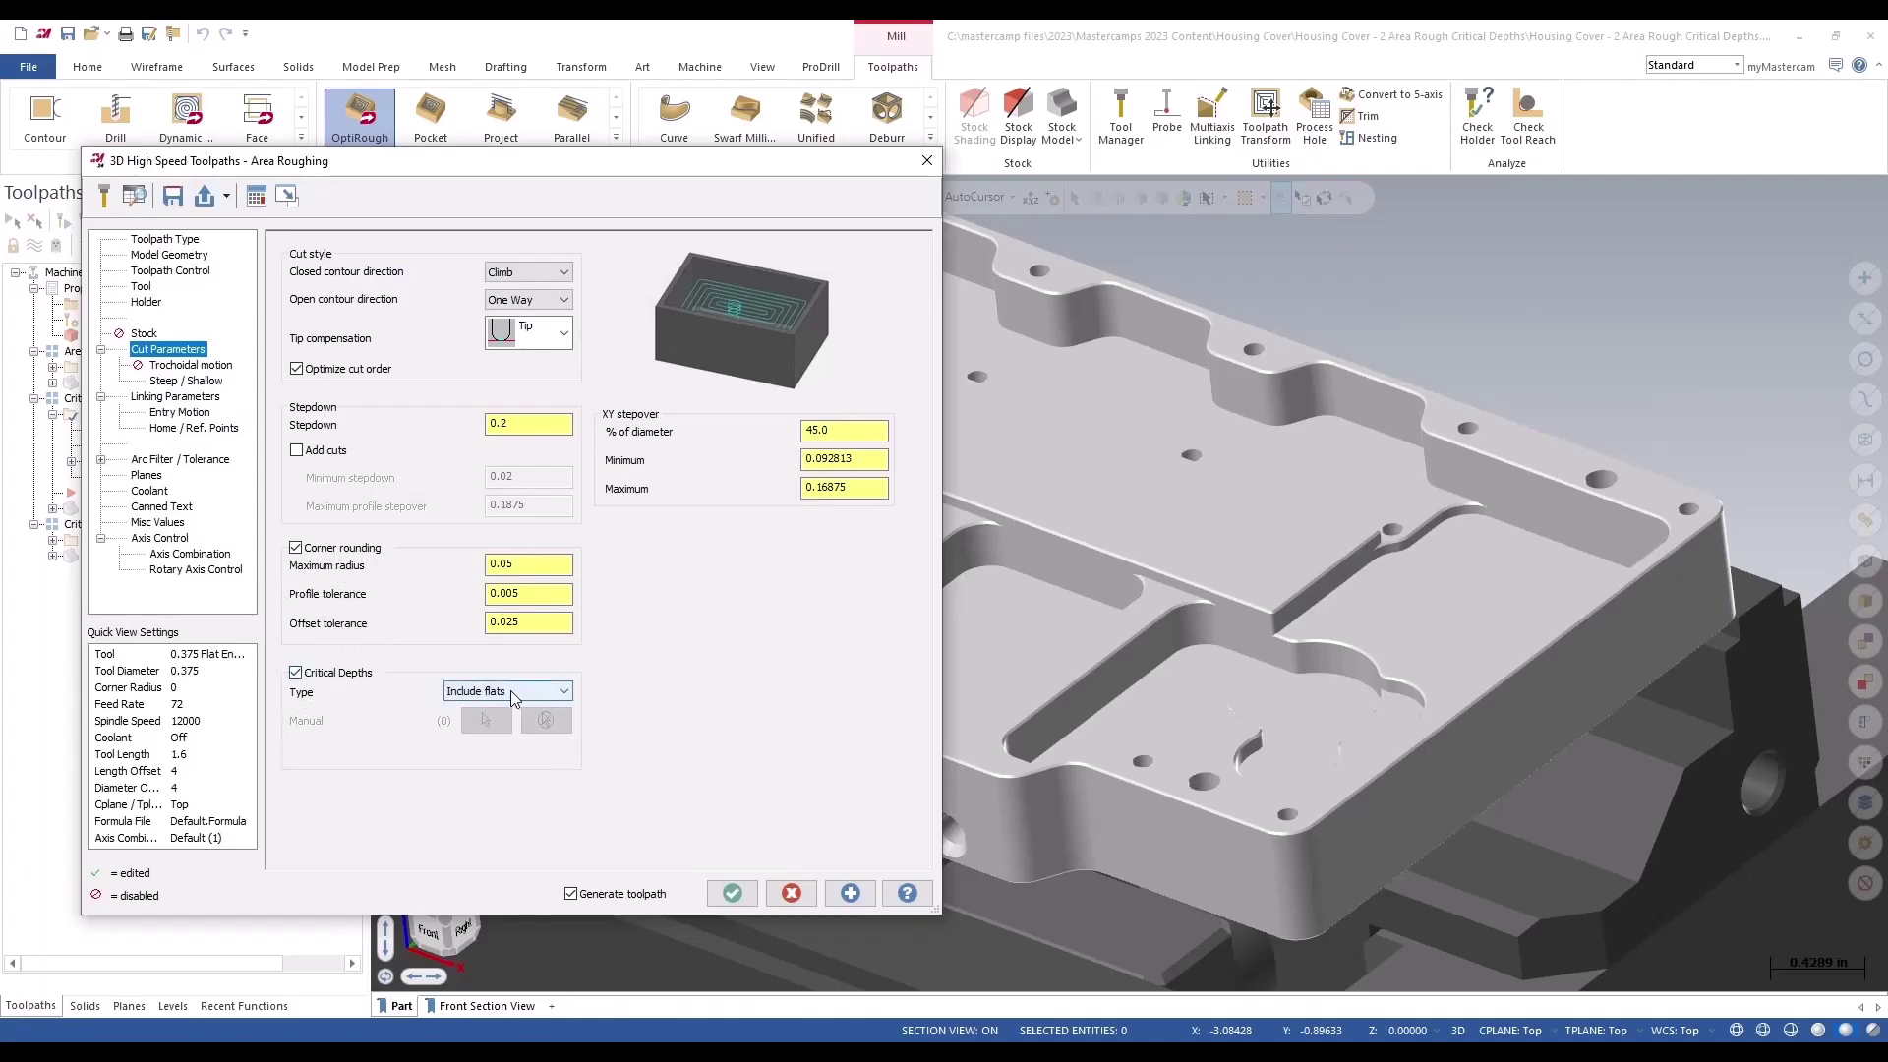
pyautogui.doubleClick(519, 423)
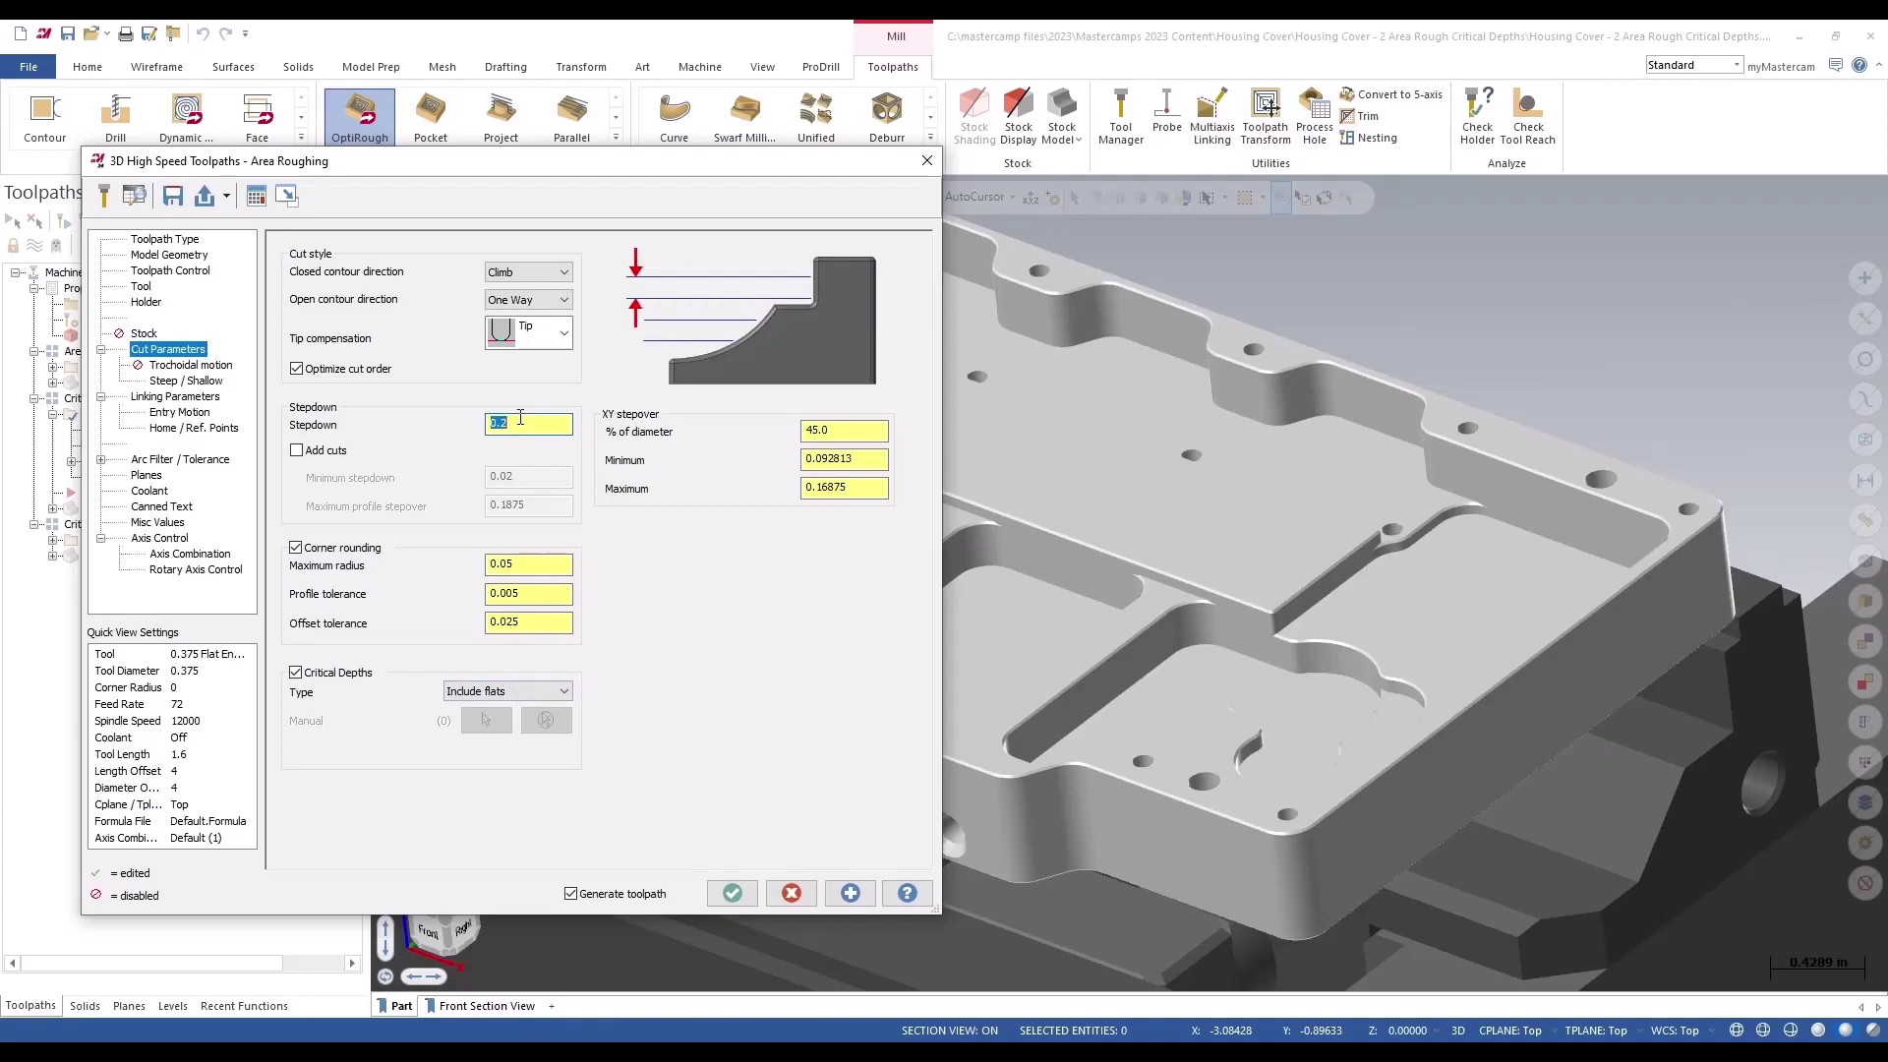
pyautogui.click(733, 892)
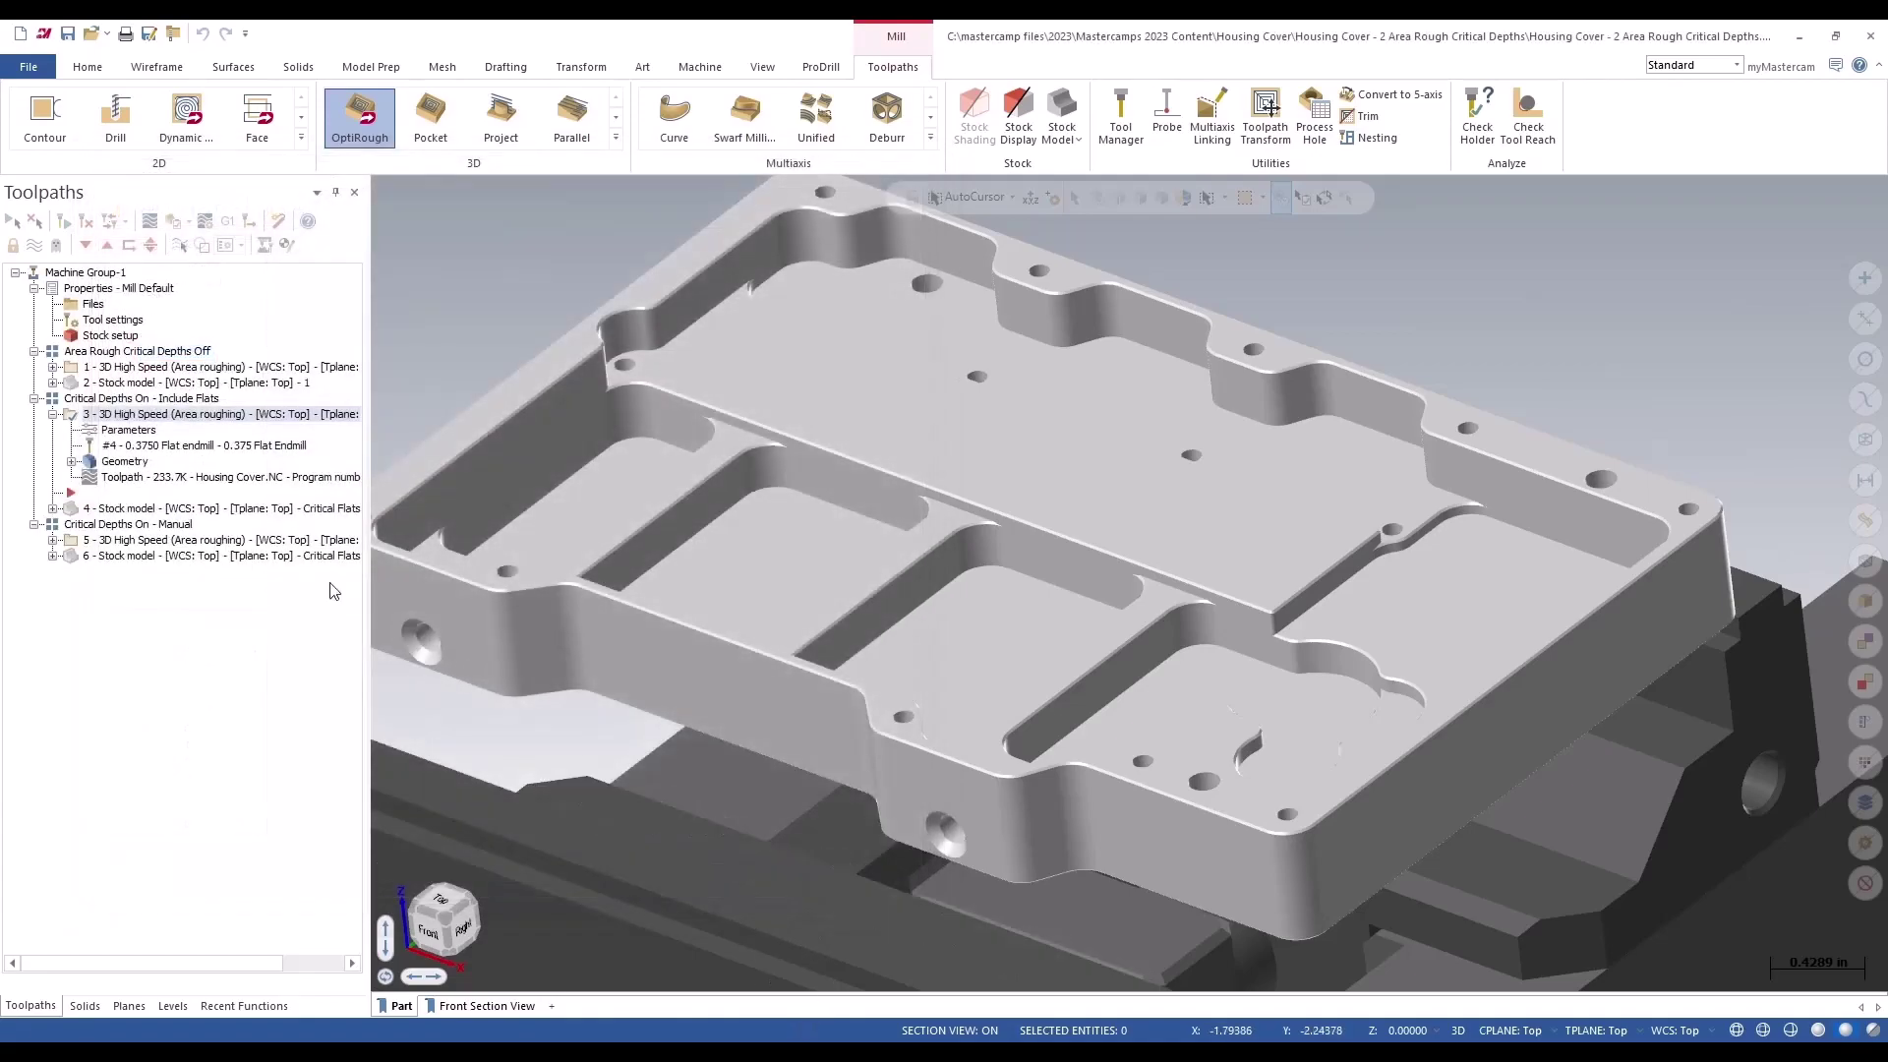
pyautogui.click(119, 513)
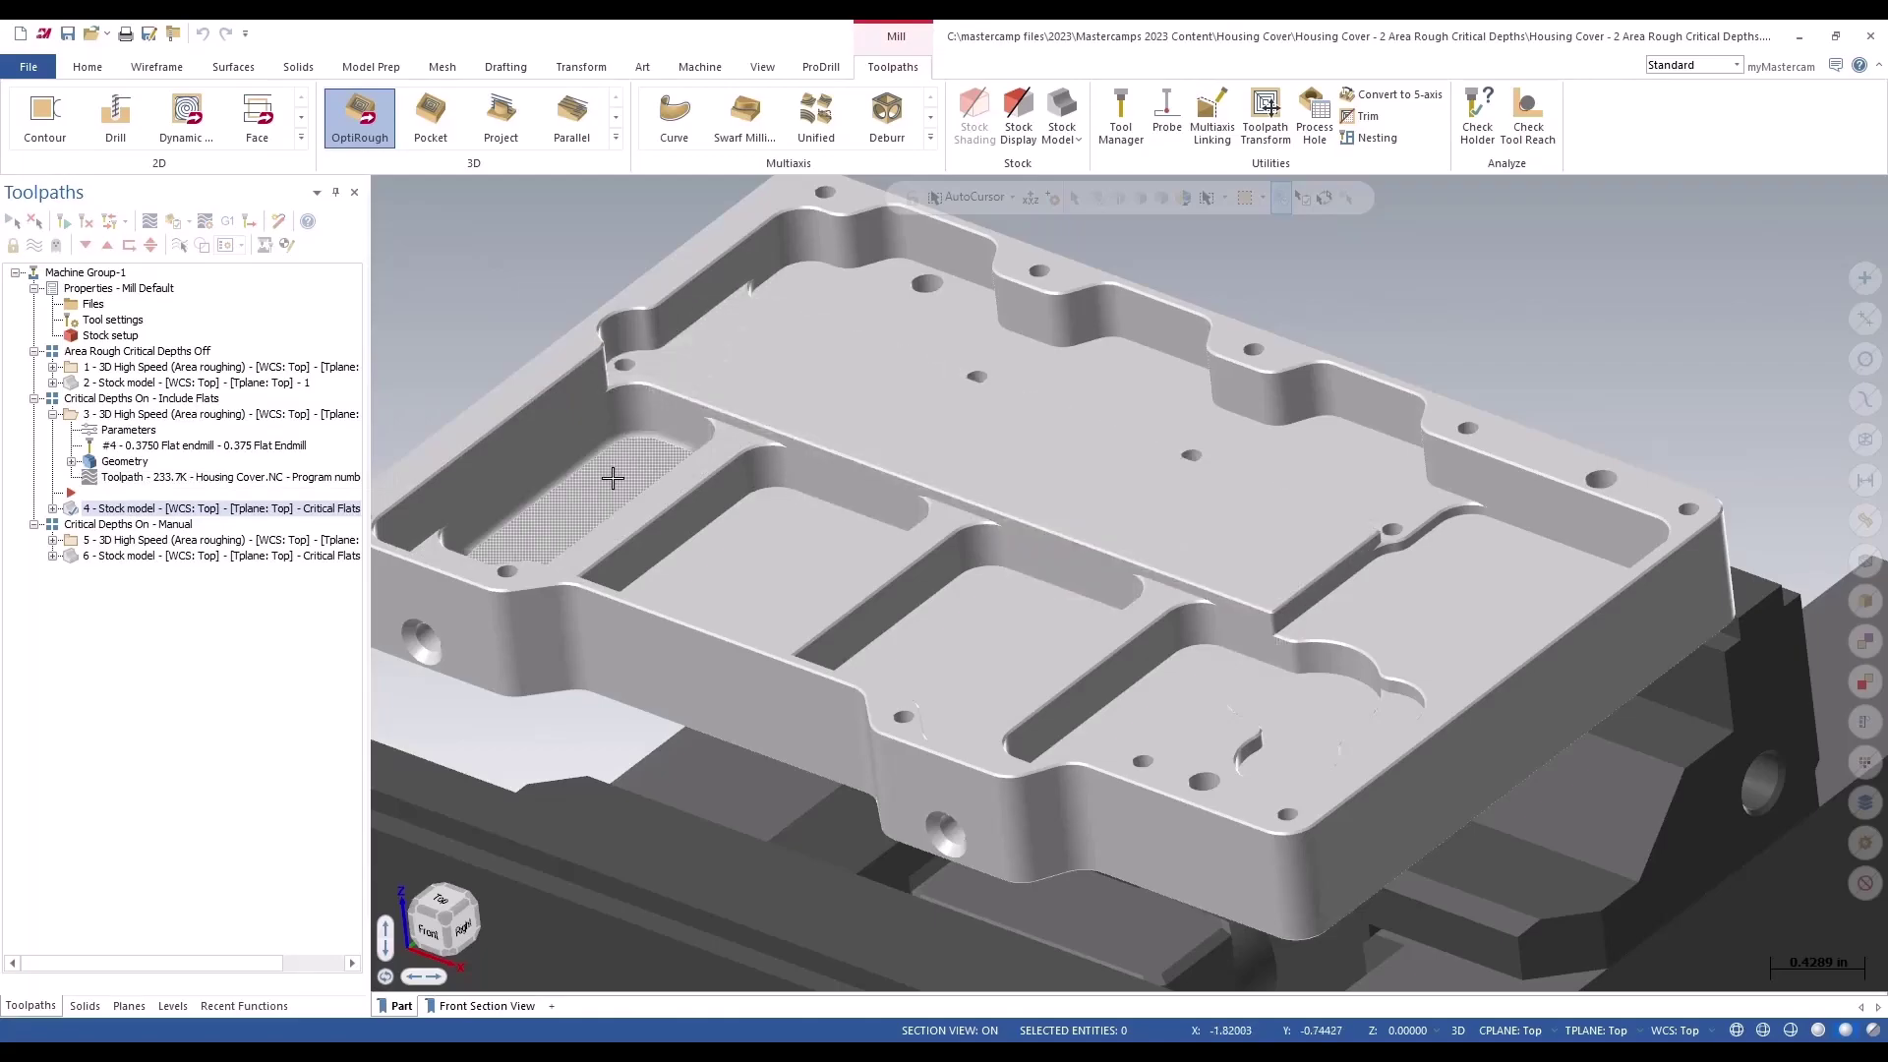
pyautogui.click(35, 246)
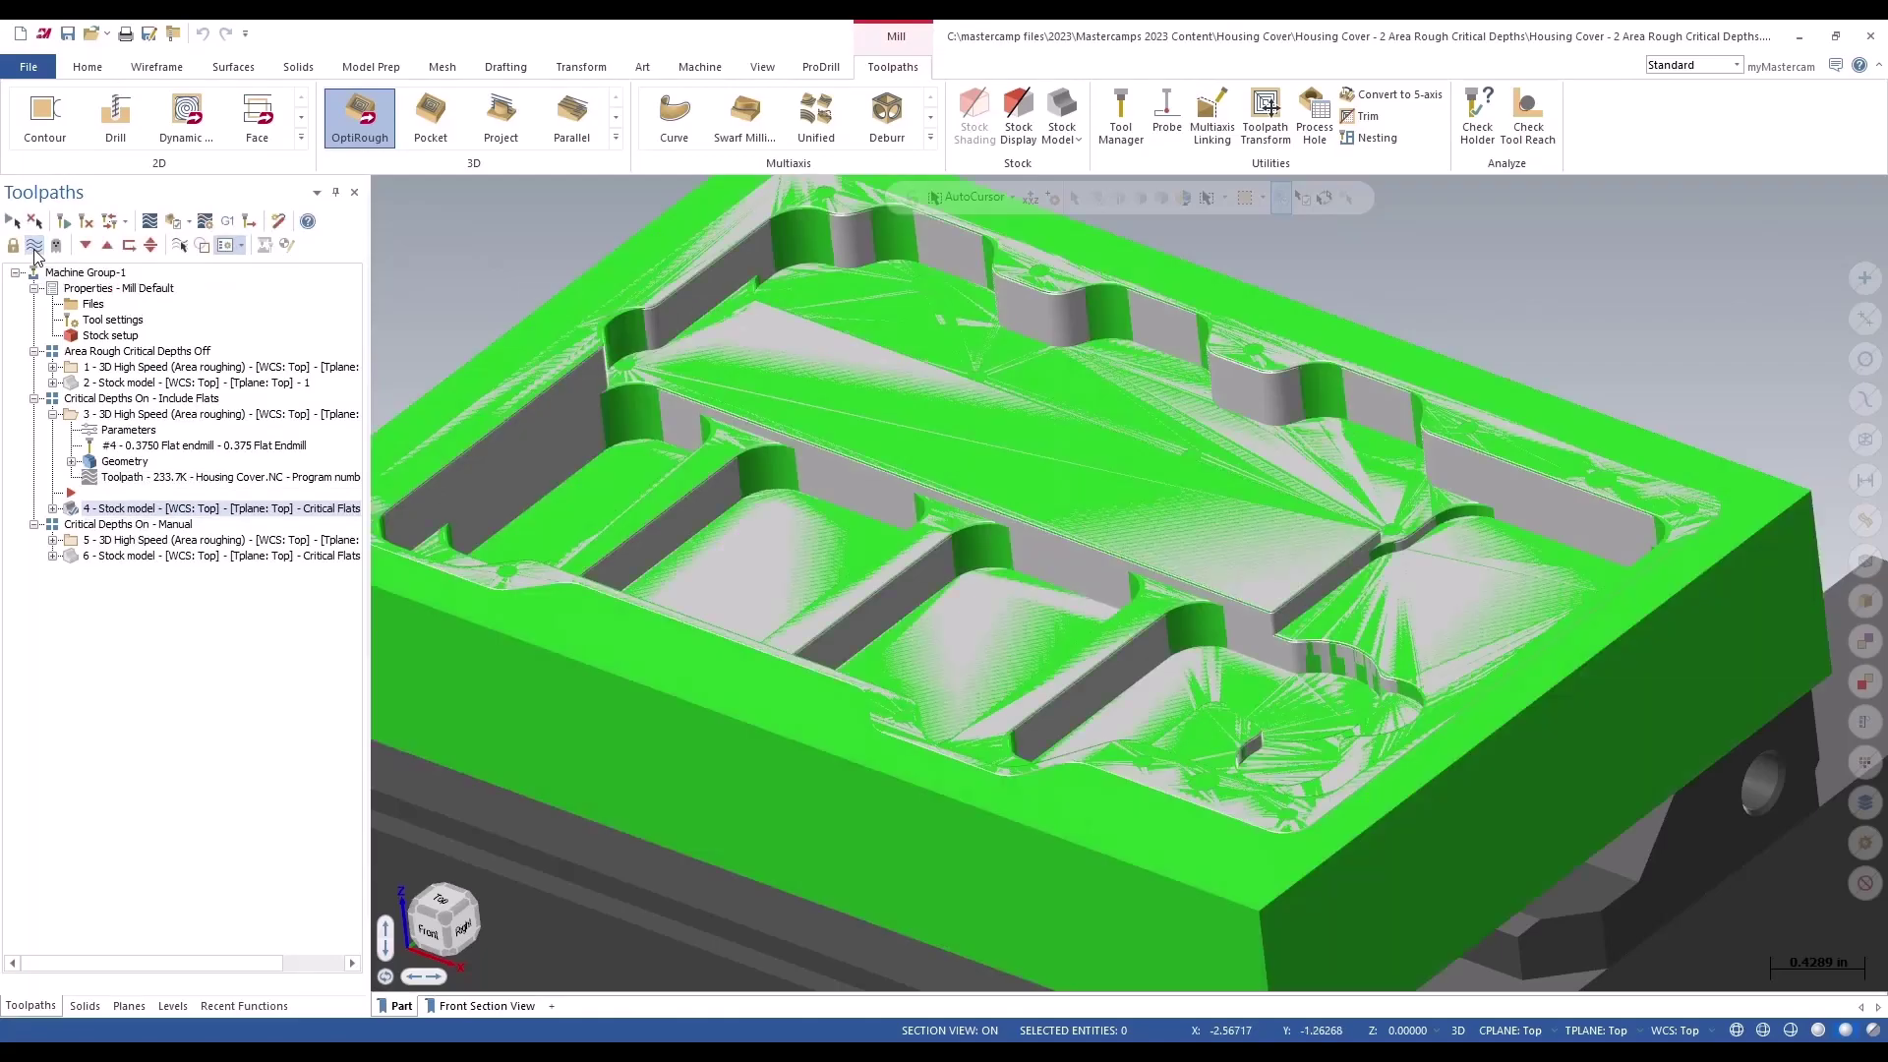
pyautogui.scroll(2, 611, 505)
pyautogui.scroll(2, 620, 520)
pyautogui.scroll(-2, 620, 521)
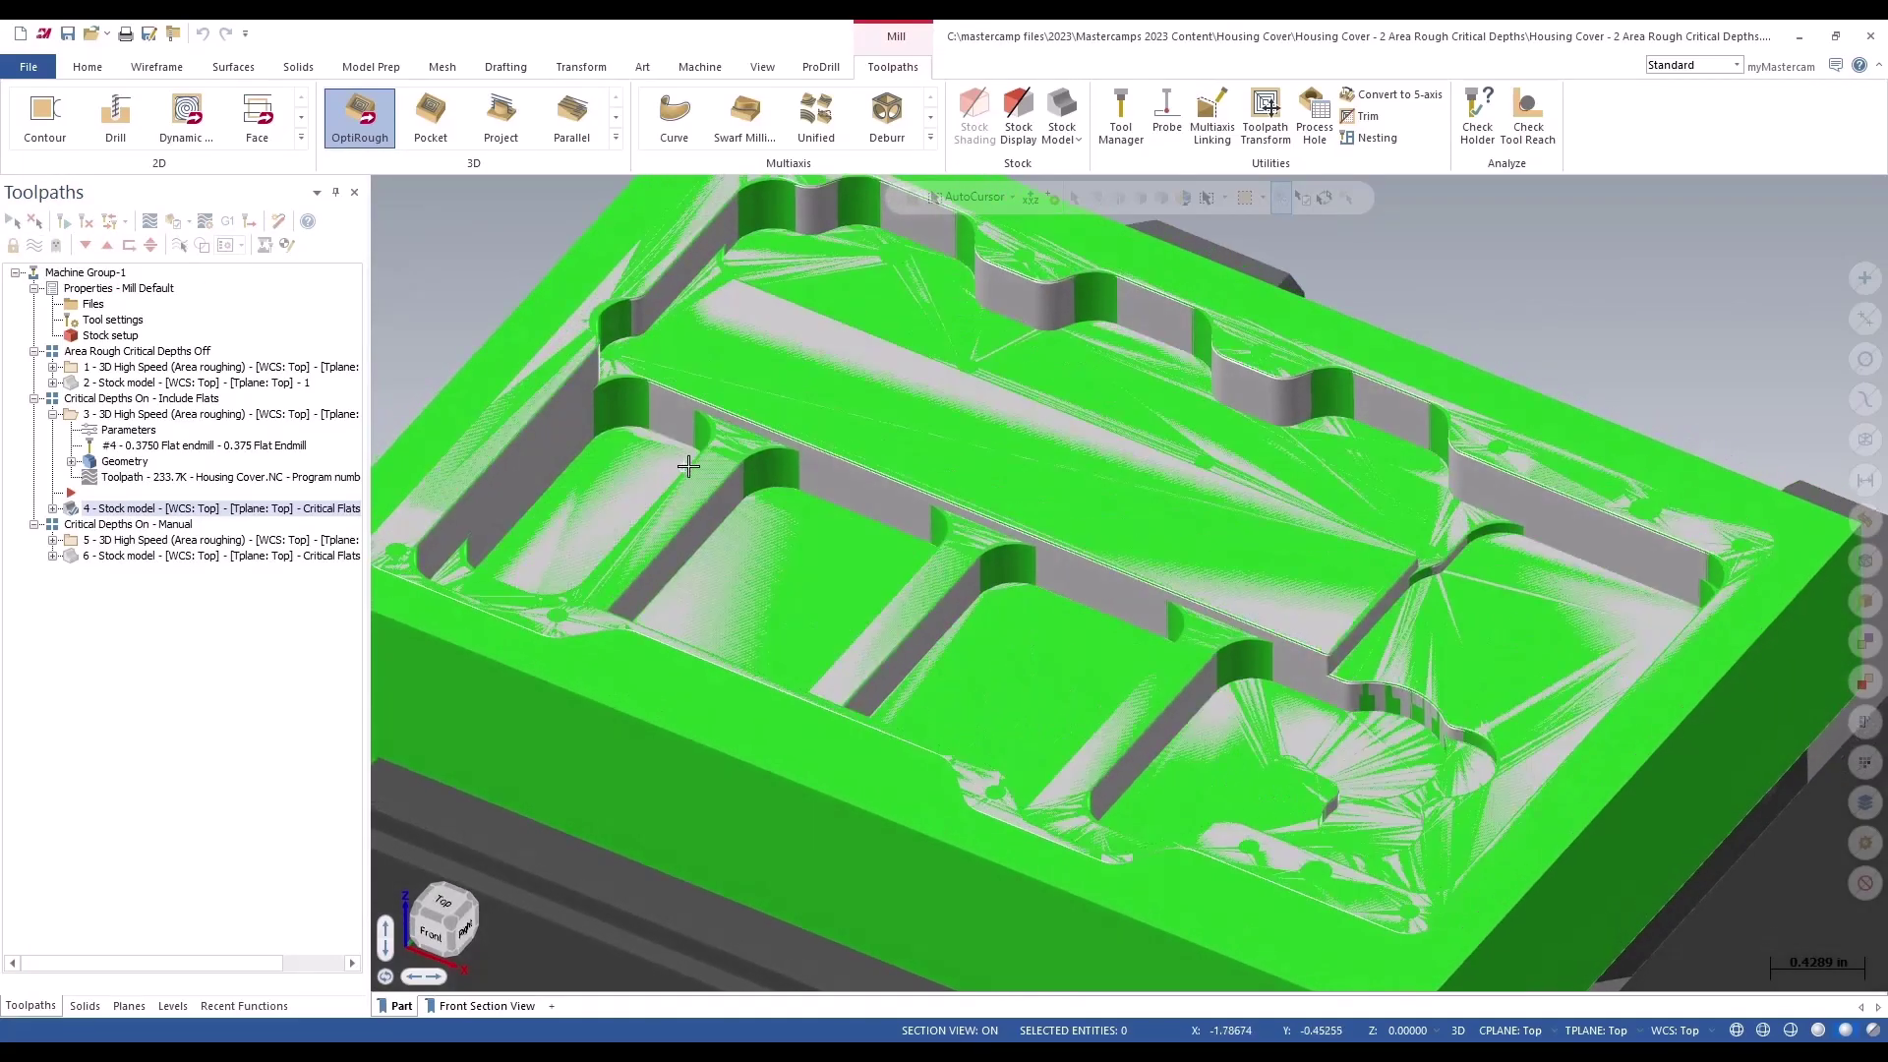
pyautogui.scroll(-1, 632, 488)
pyautogui.scroll(3, 640, 460)
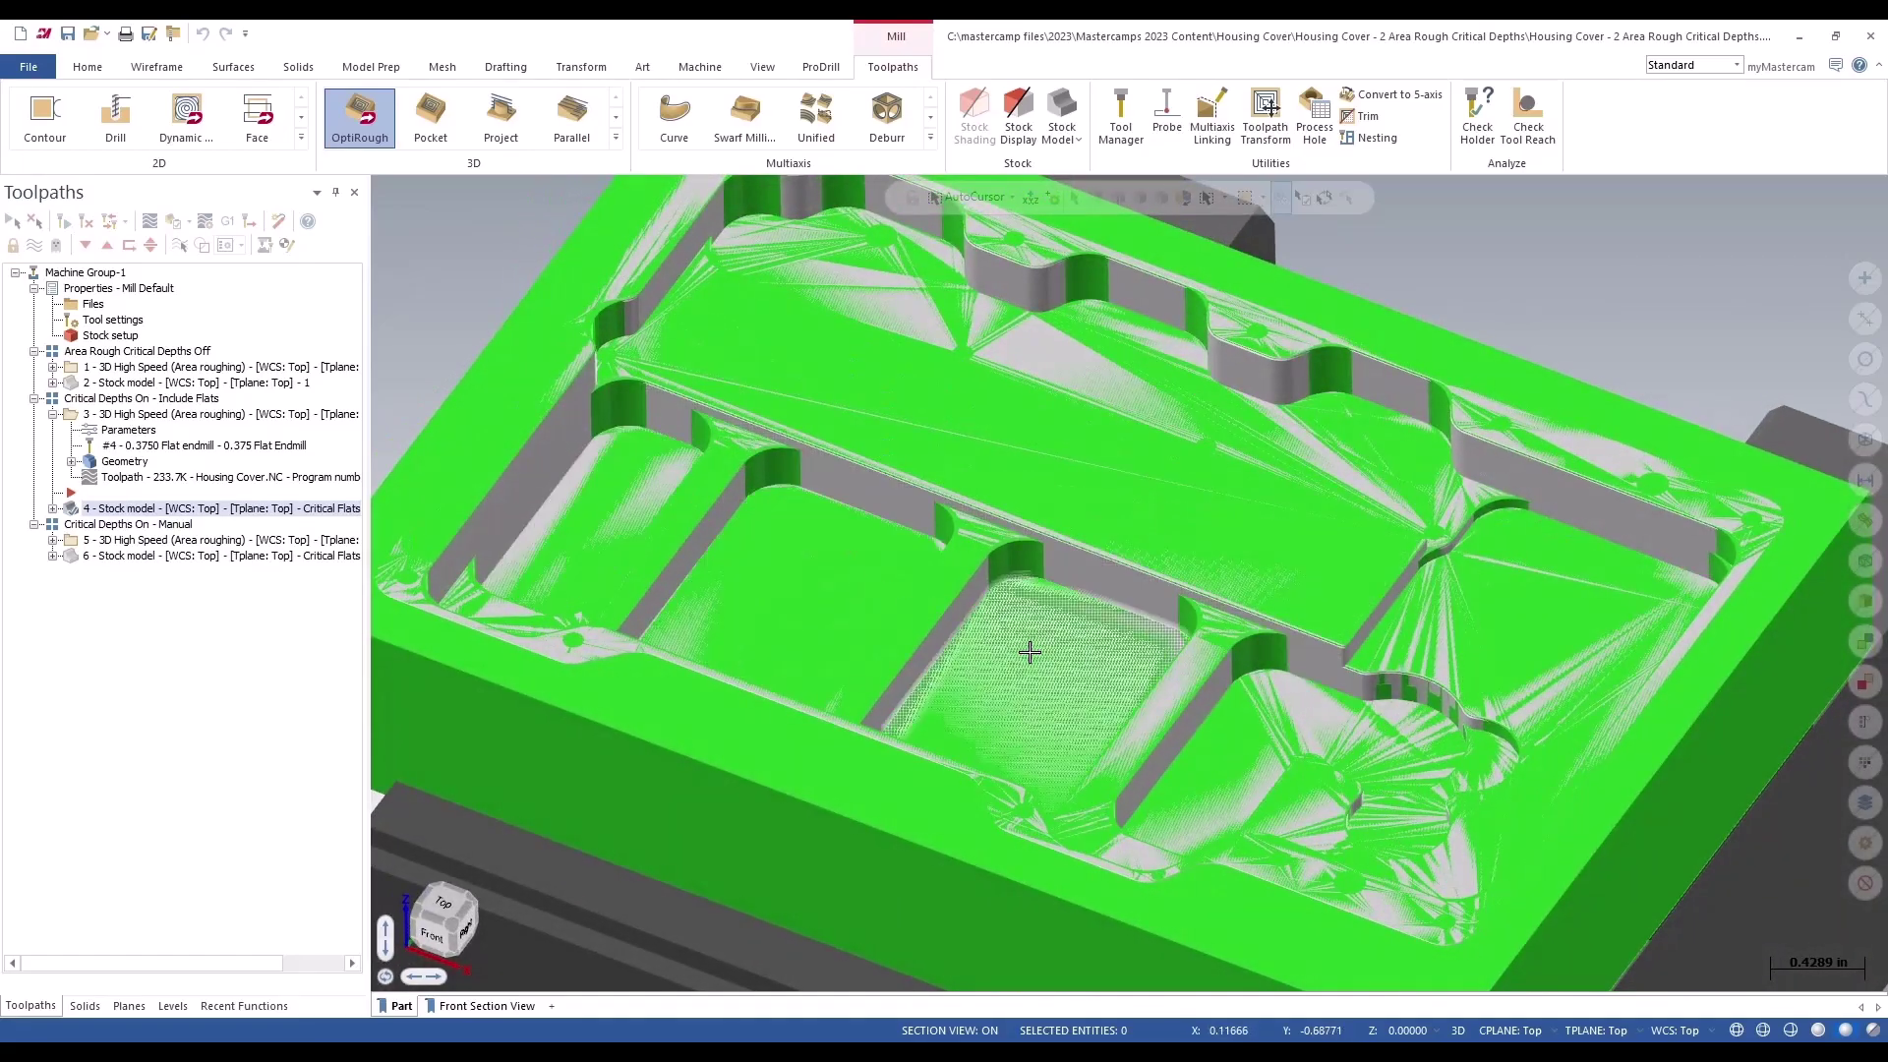
pyautogui.moveTo(1025, 654); pyautogui.dragTo(1393, 628, button='middle')
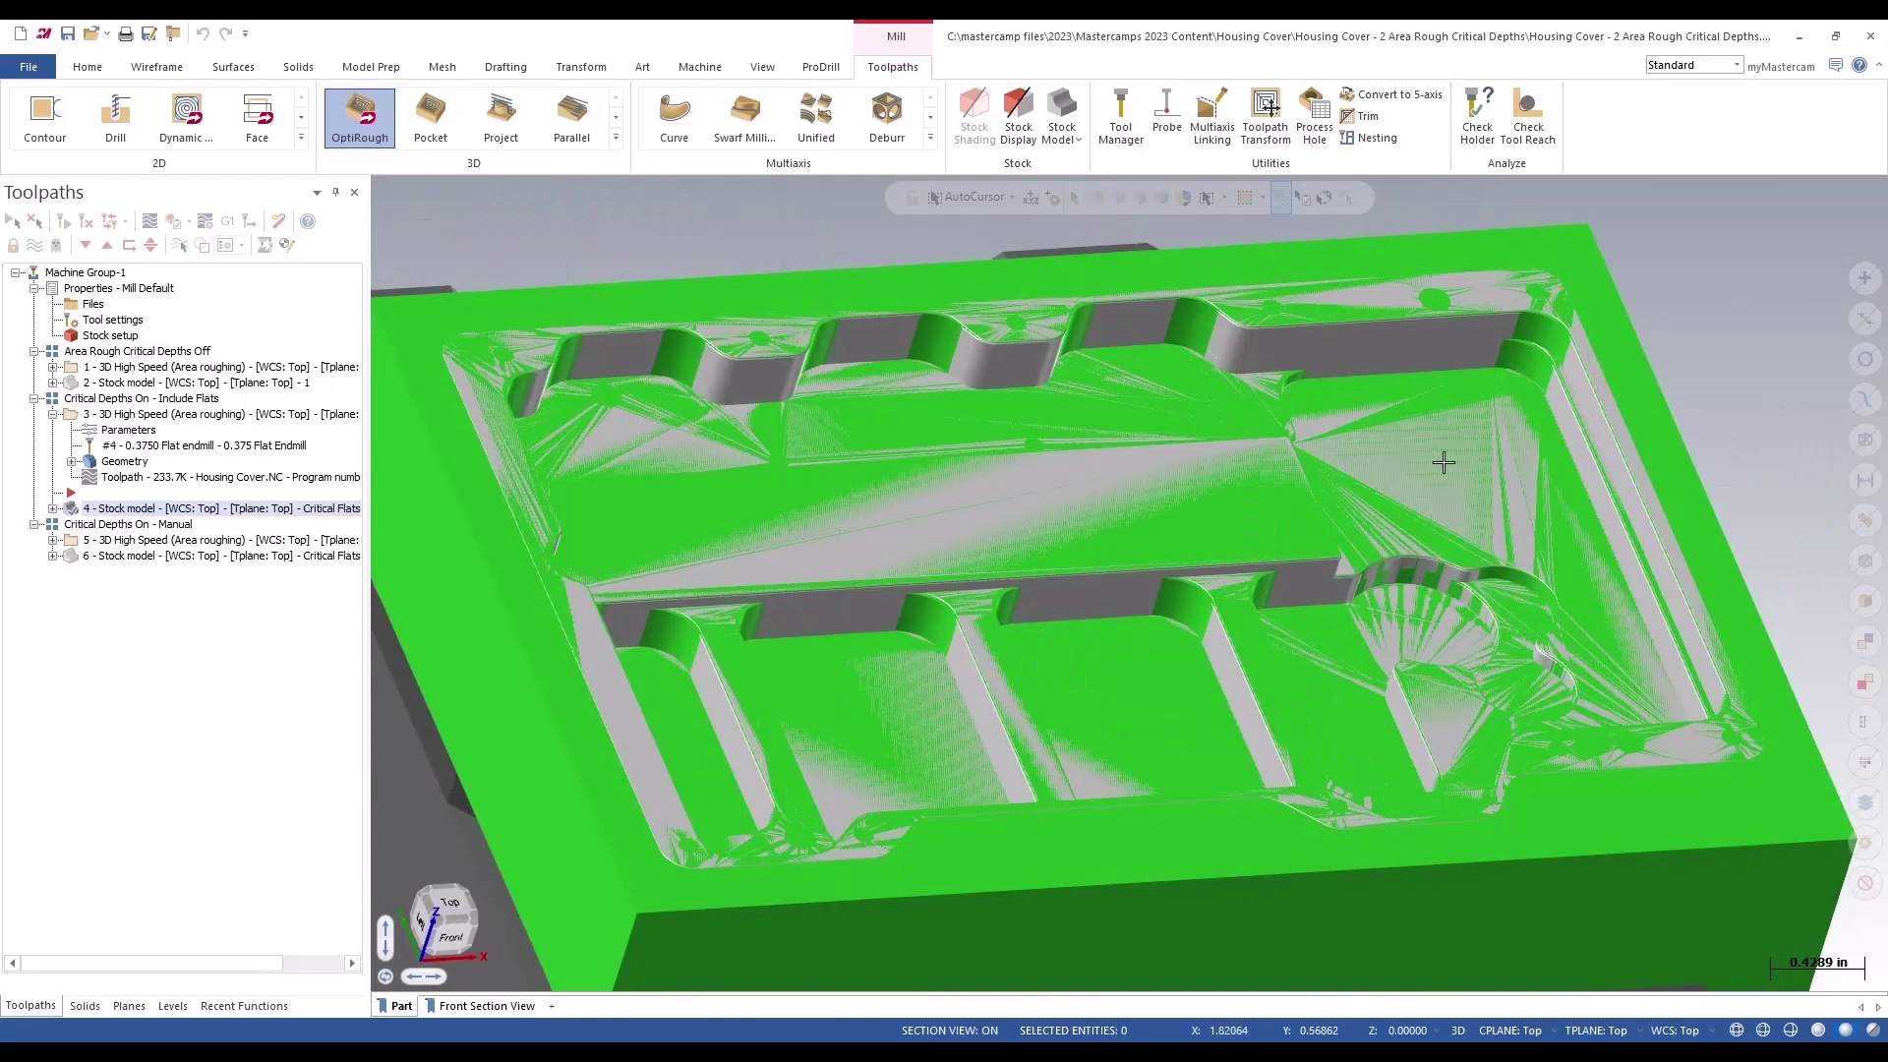
pyautogui.moveTo(1228, 455)
pyautogui.mouseDown(button='middle')
pyautogui.moveTo(1168, 561)
pyautogui.moveTo(1224, 582)
pyautogui.moveTo(1162, 492)
pyautogui.moveTo(835, 427)
pyautogui.mouseUp(button='middle')
pyautogui.press('F1')
pyautogui.click(1013, 249)
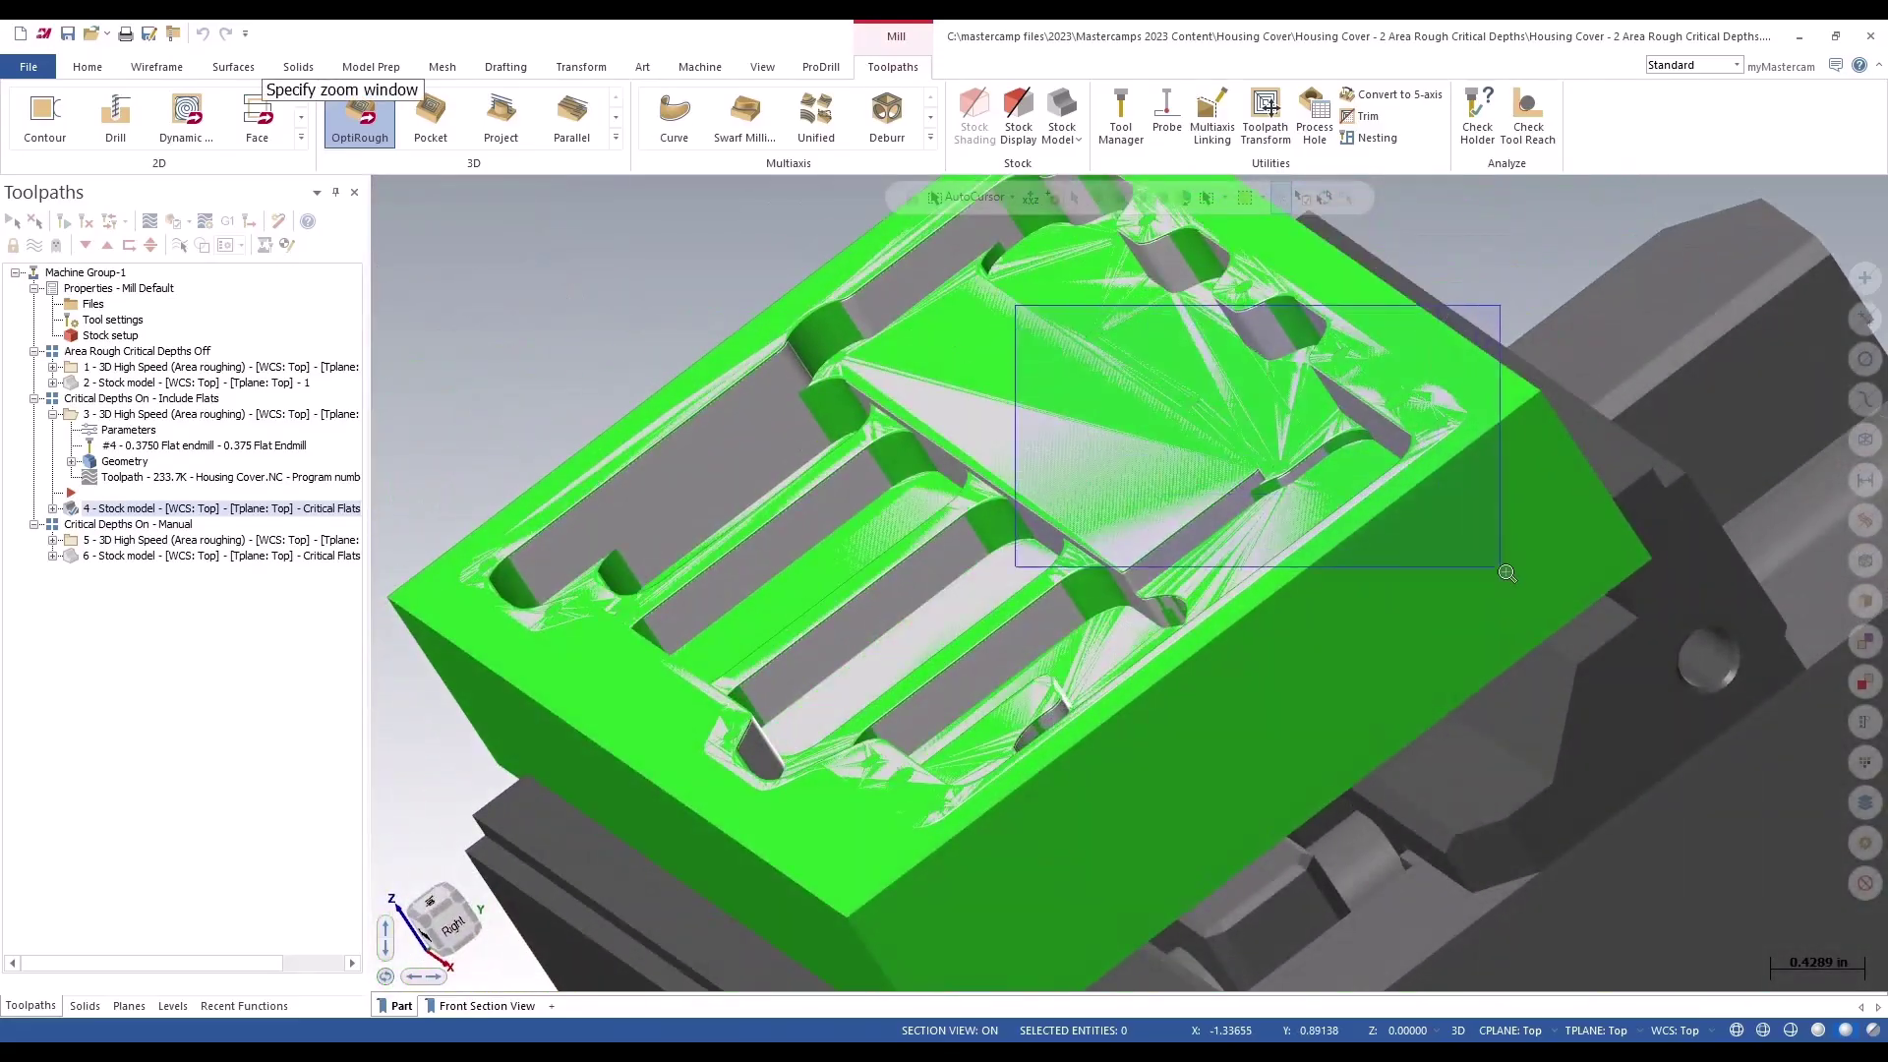
pyautogui.click(1496, 561)
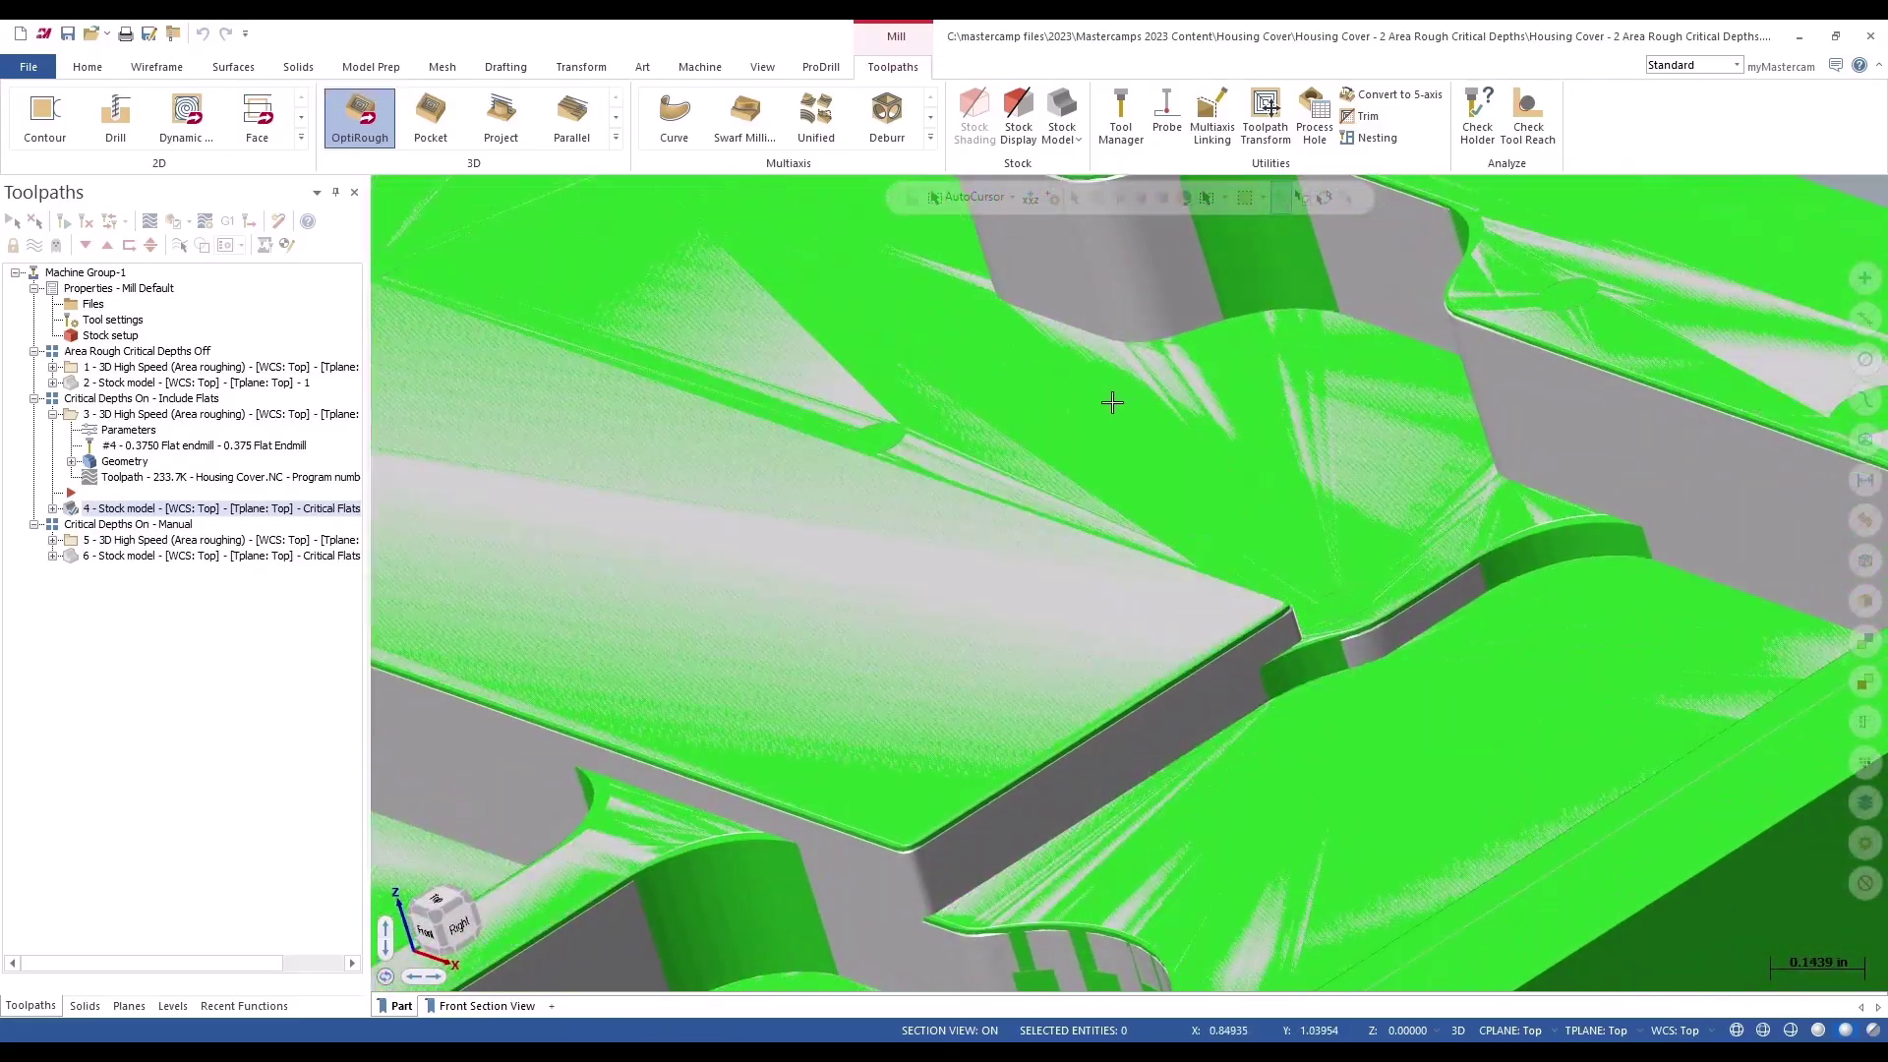
pyautogui.scroll(-5, 1109, 399)
pyautogui.moveTo(1037, 398)
pyautogui.mouseDown(button='middle')
pyautogui.moveTo(944, 546)
pyautogui.moveTo(885, 435)
pyautogui.mouseUp(button='middle')
pyautogui.scroll(4, 941, 555)
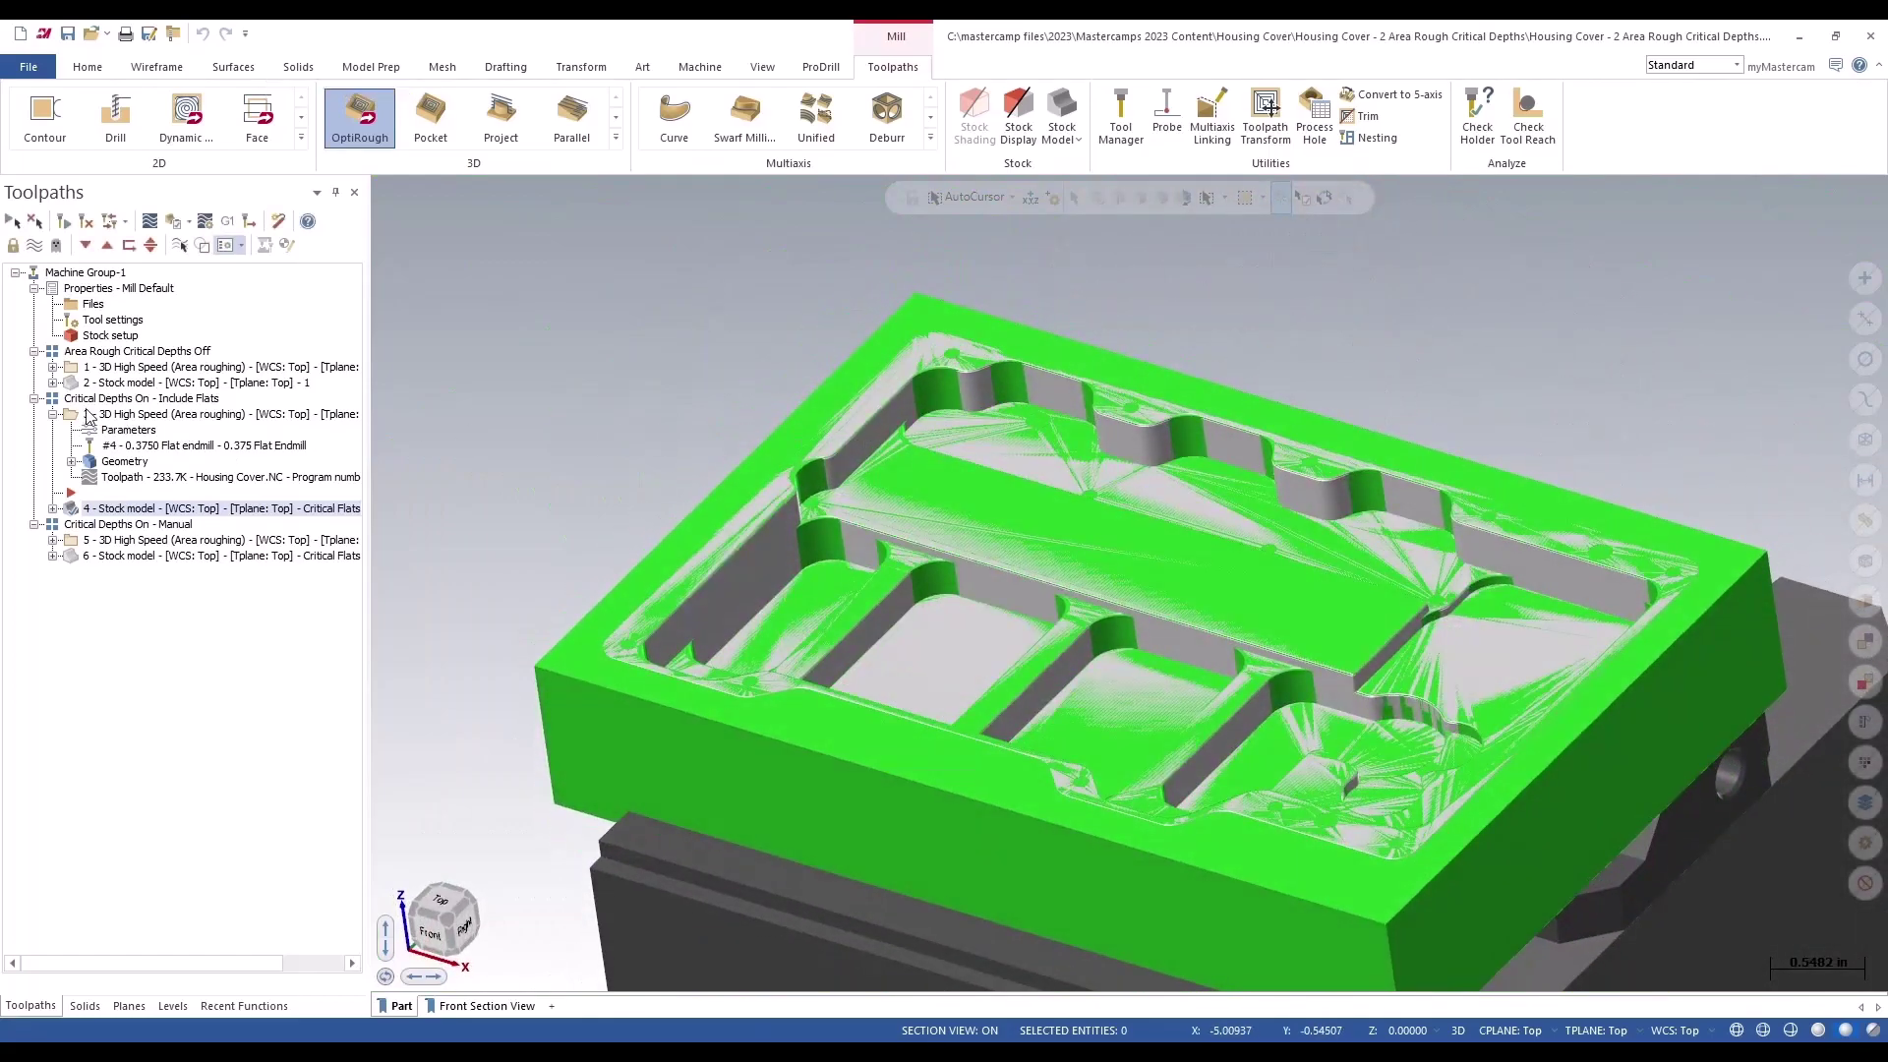
# Collapse operation 3, hide its green stock, and open operation 5's parameters
pyautogui.click(53, 414)
pyautogui.click(35, 245)
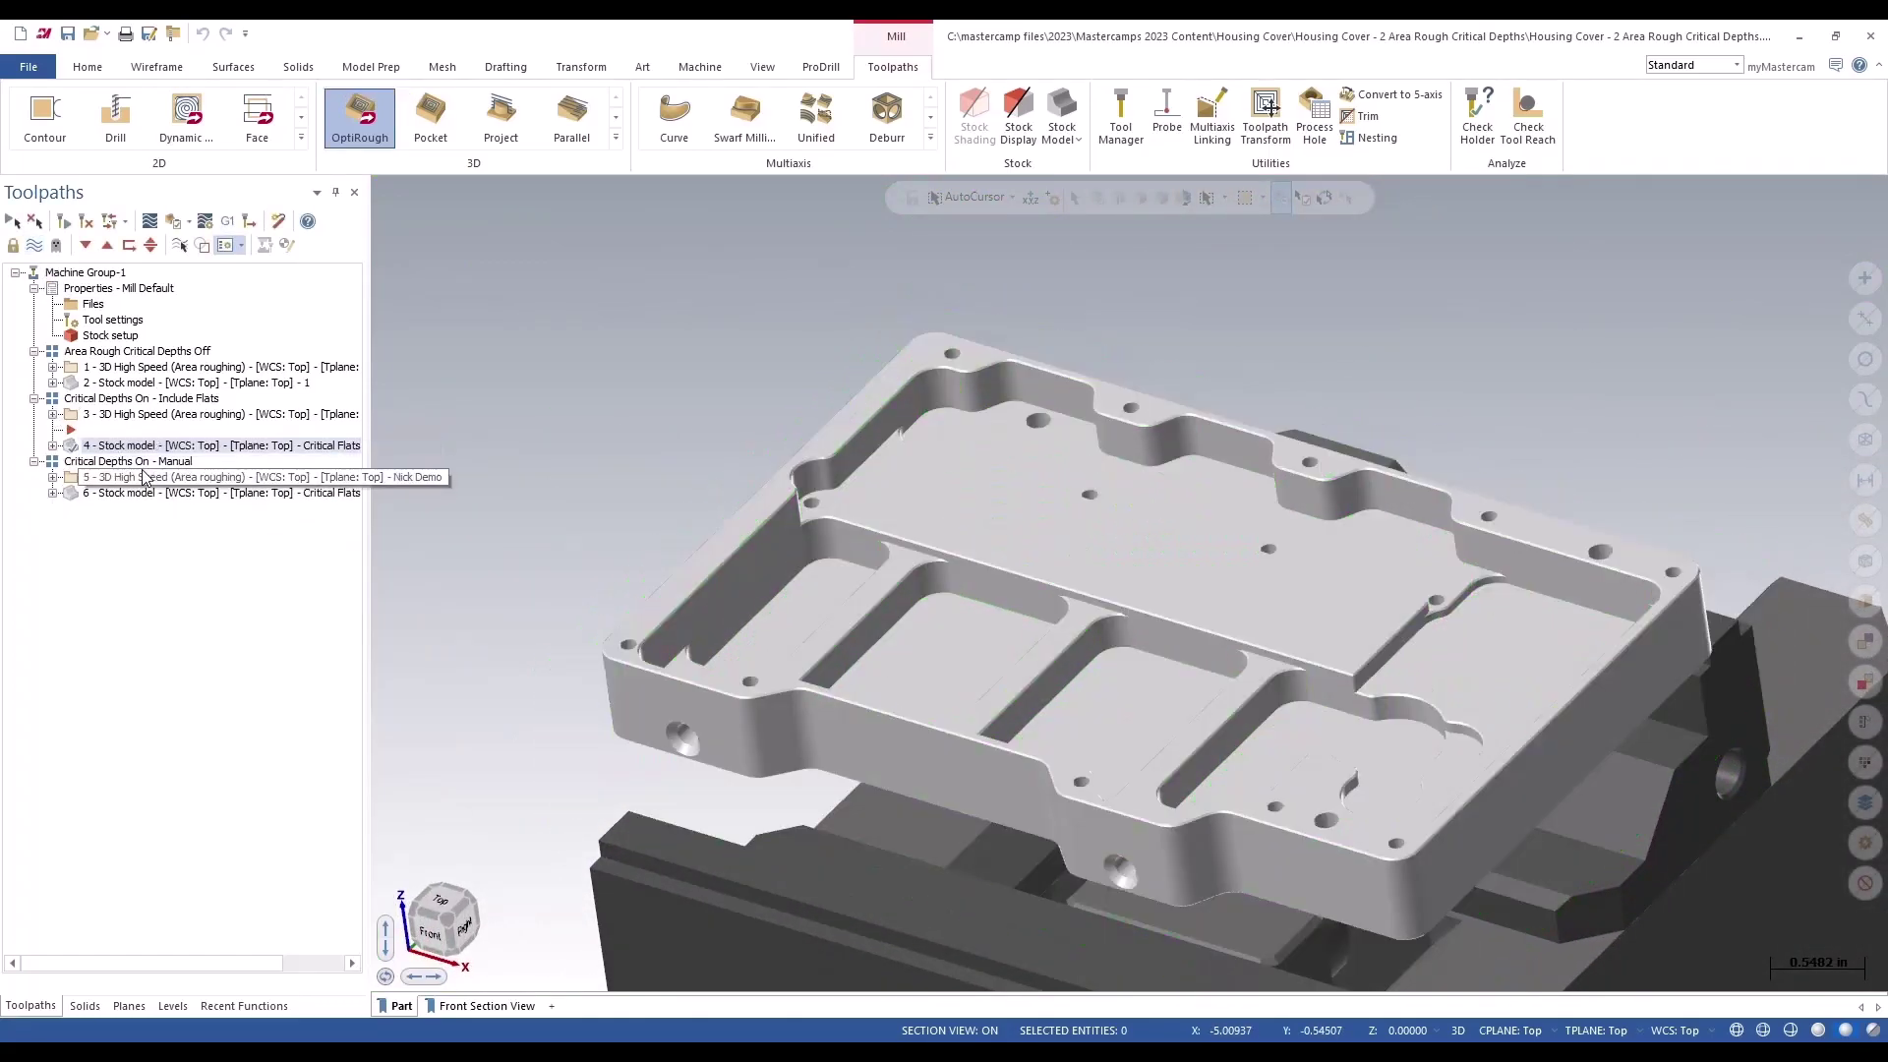
pyautogui.click(55, 477)
pyautogui.click(148, 477)
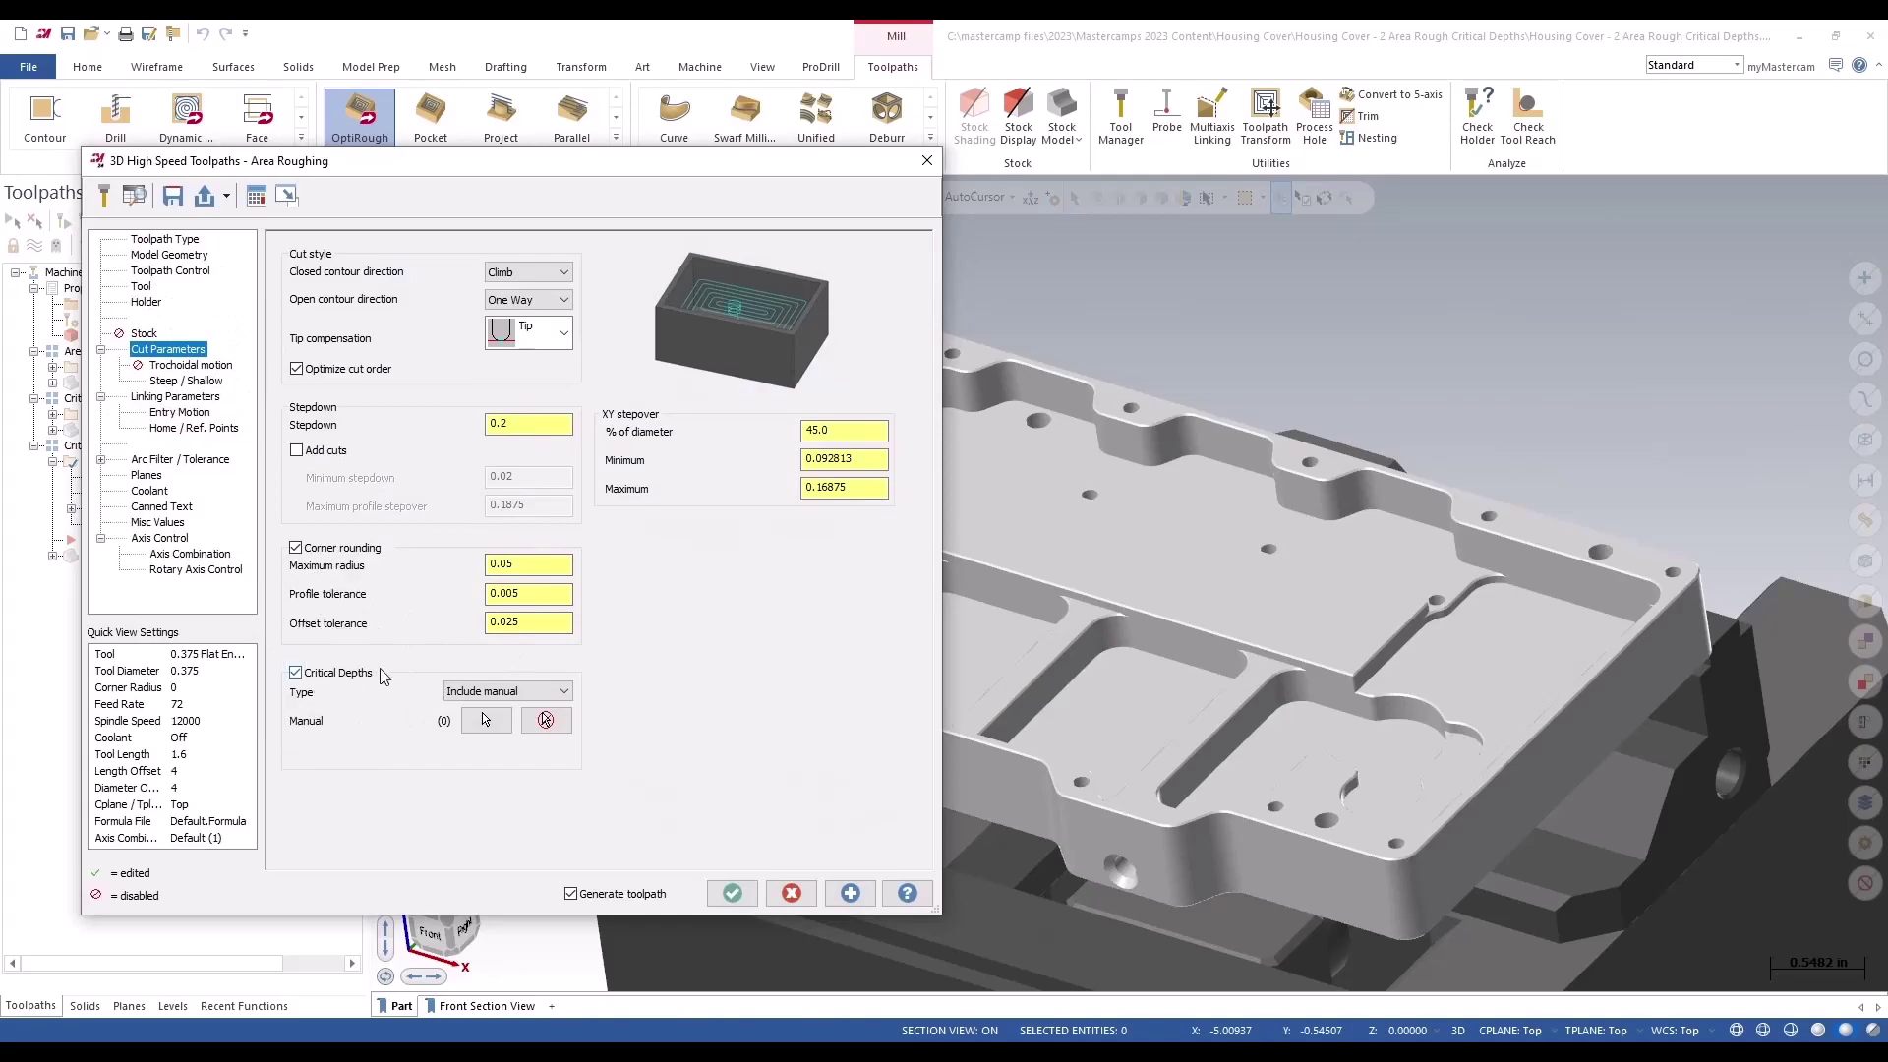
# Confirm the Critical Depths type stays Include manual, then cancel unchanged
pyautogui.click(512, 699)
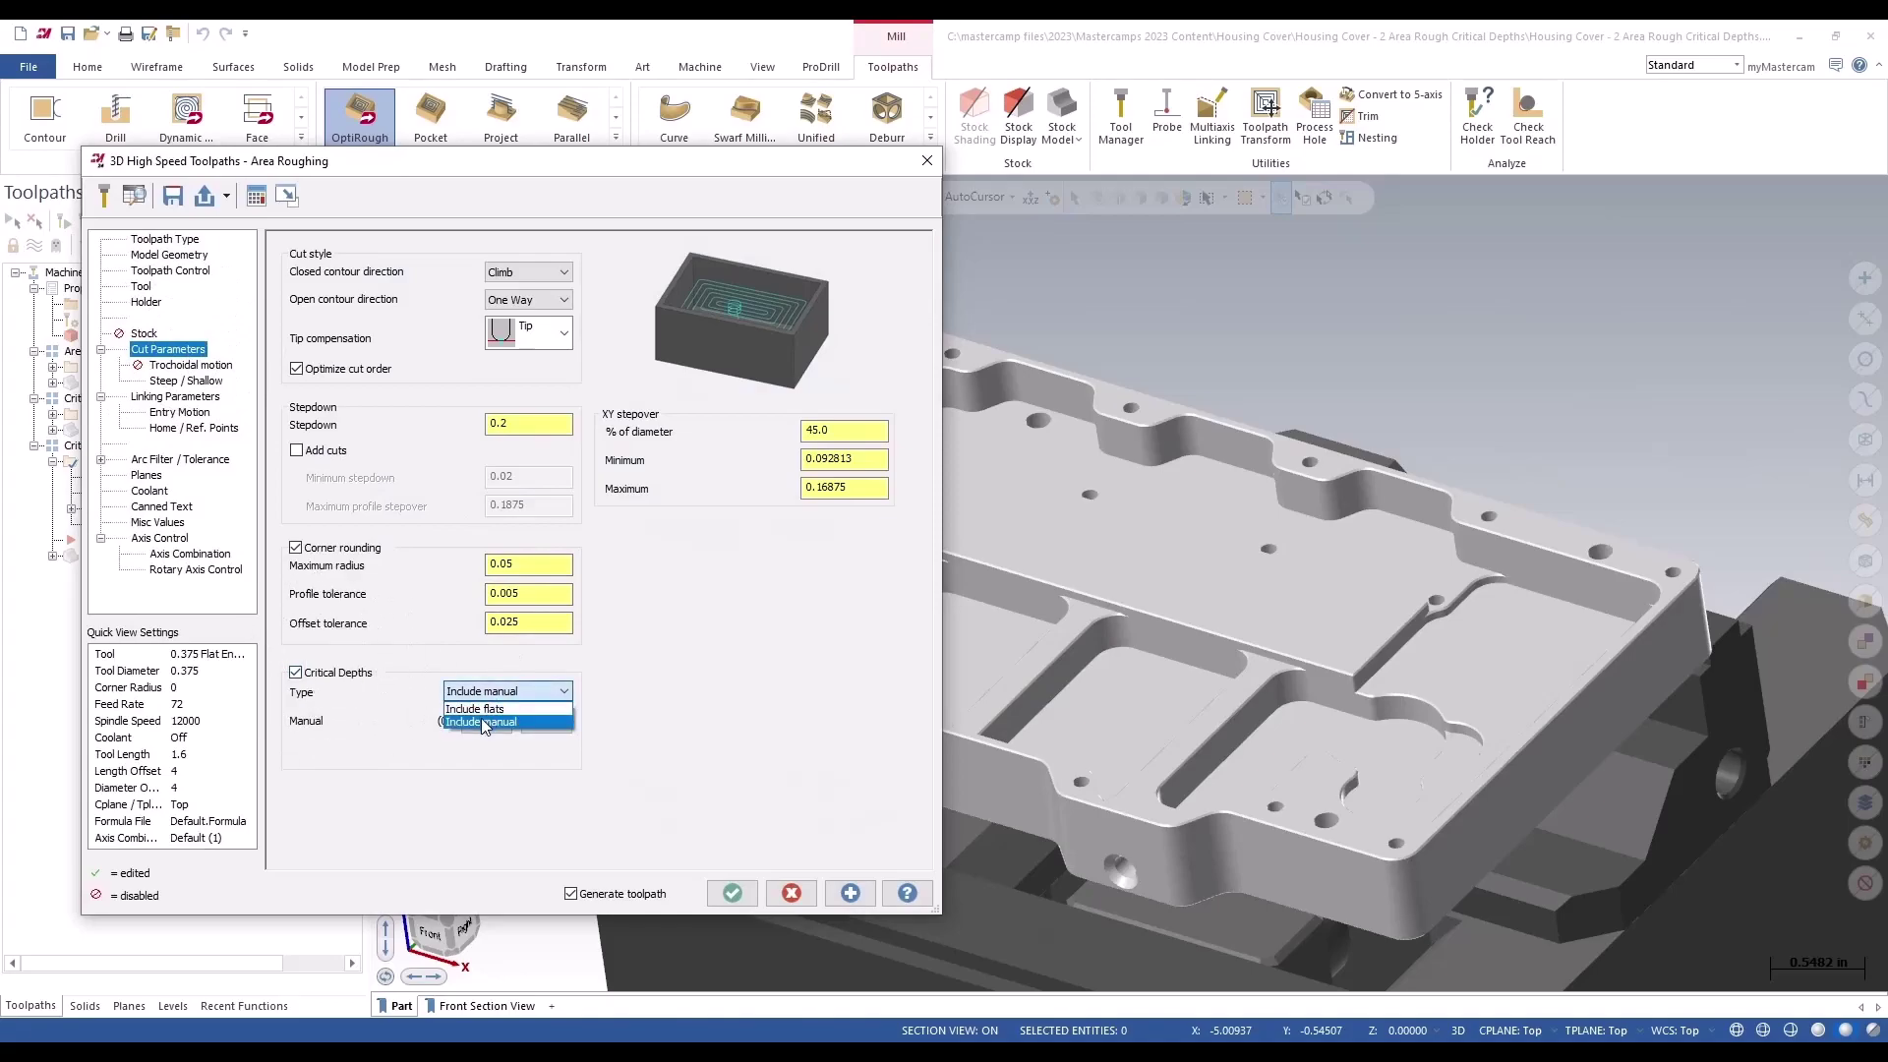
pyautogui.click(499, 722)
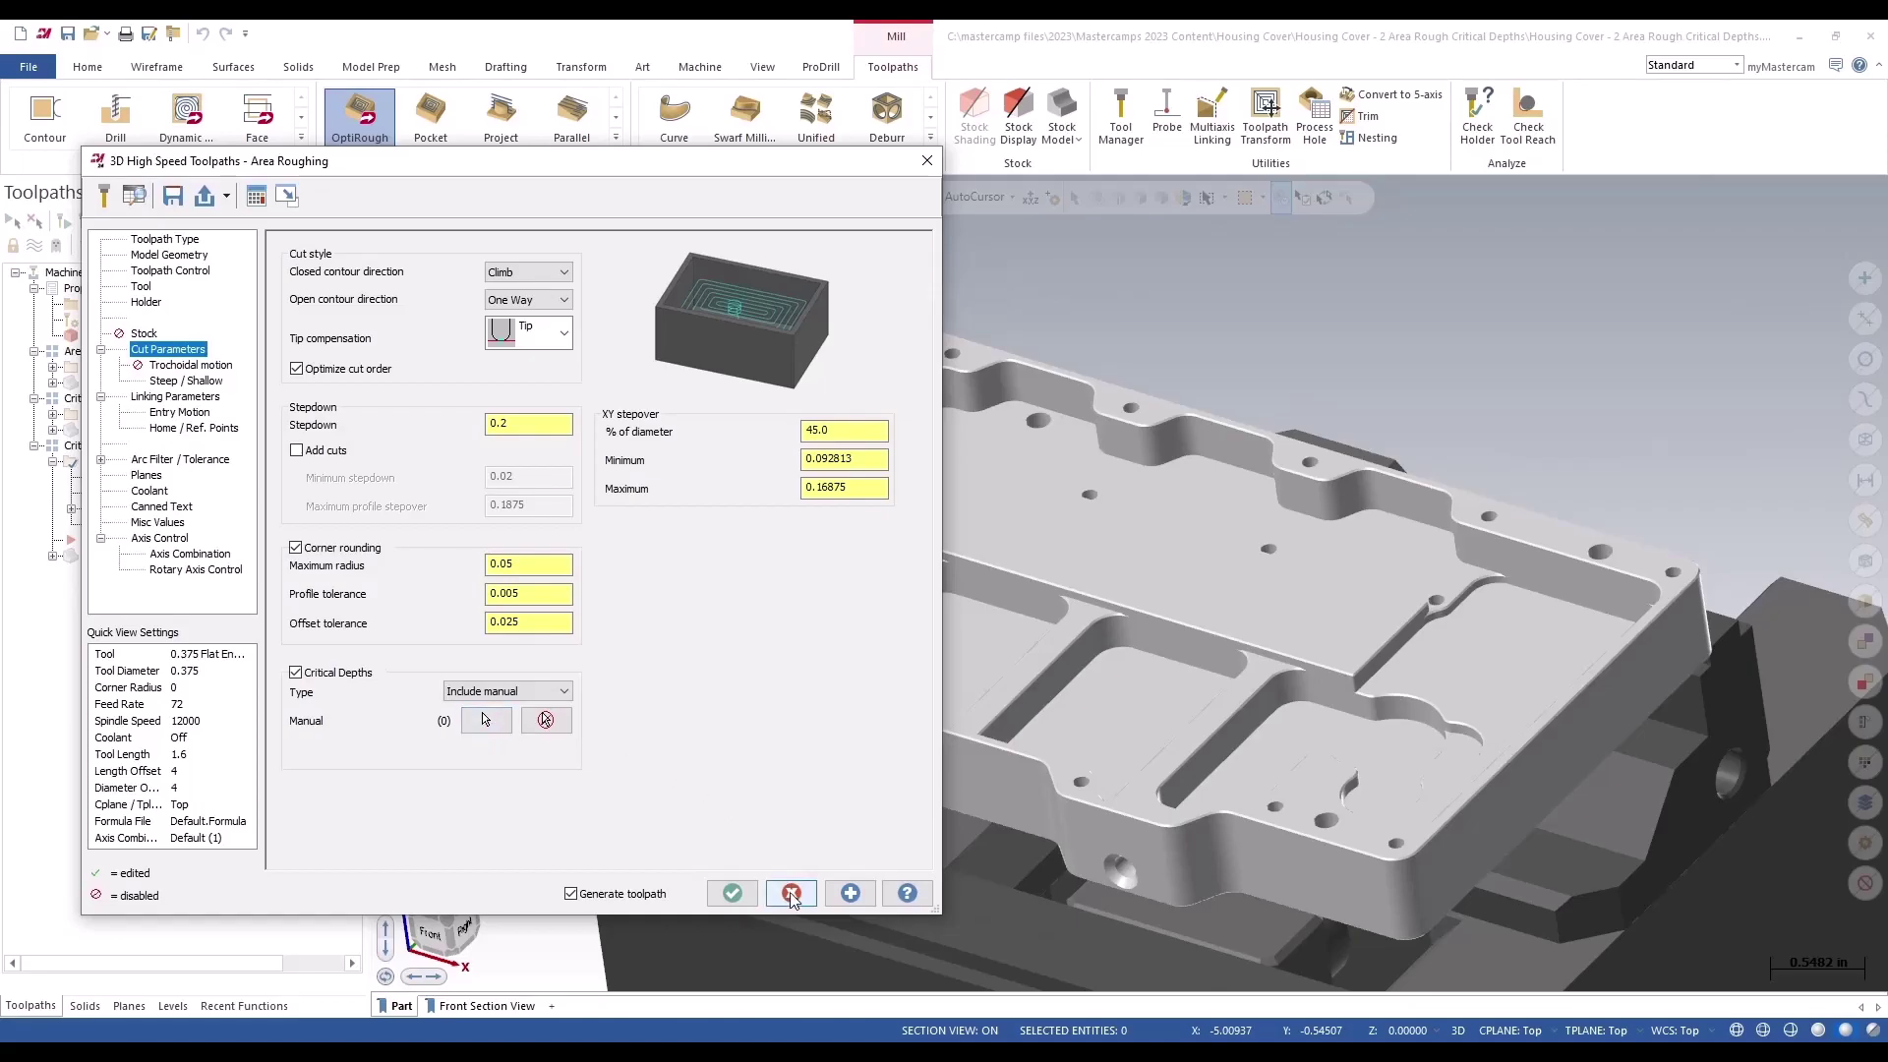
pyautogui.click(482, 718)
# Show operation 6's orange stock, zoom and orbit onto the pockets, then reopen operation 5's parameters
pyautogui.click(133, 556)
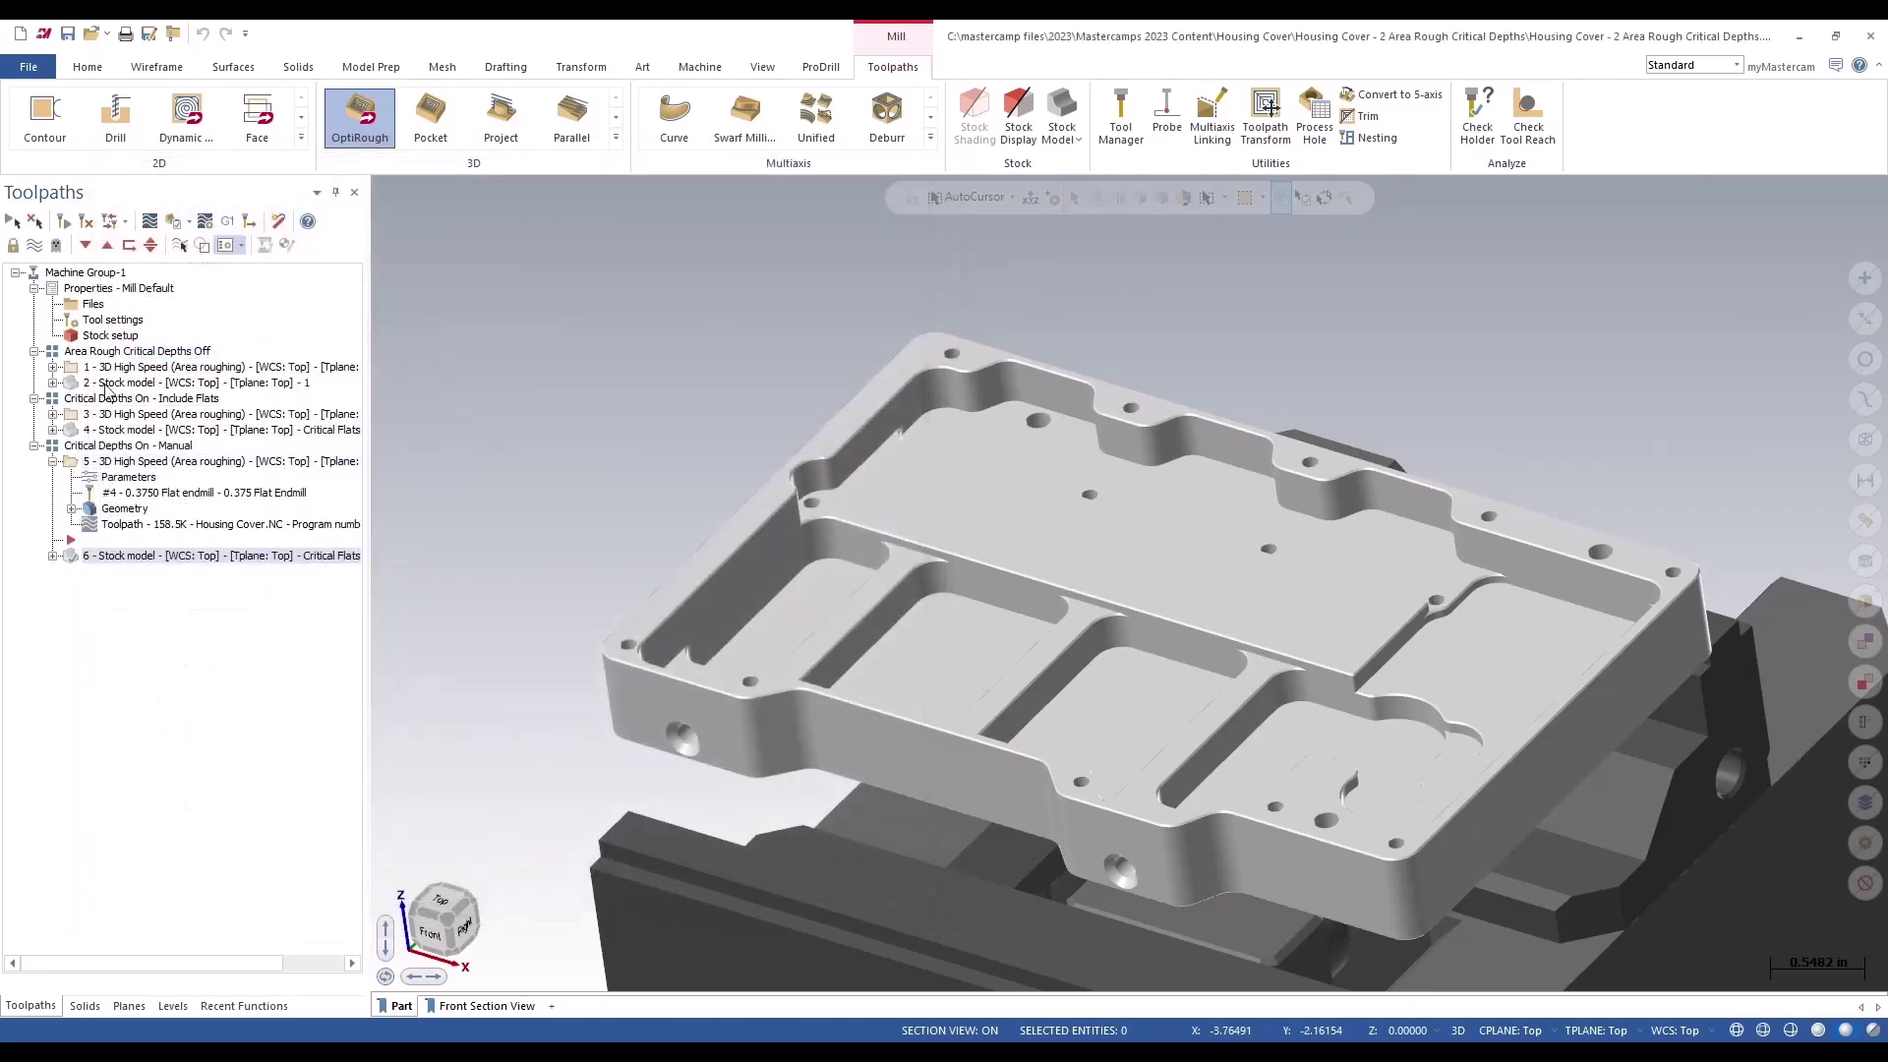
pyautogui.click(38, 248)
pyautogui.moveTo(758, 585)
pyautogui.mouseDown(button='middle')
pyautogui.moveTo(1089, 736)
pyautogui.moveTo(1678, 727)
pyautogui.mouseUp(button='middle')
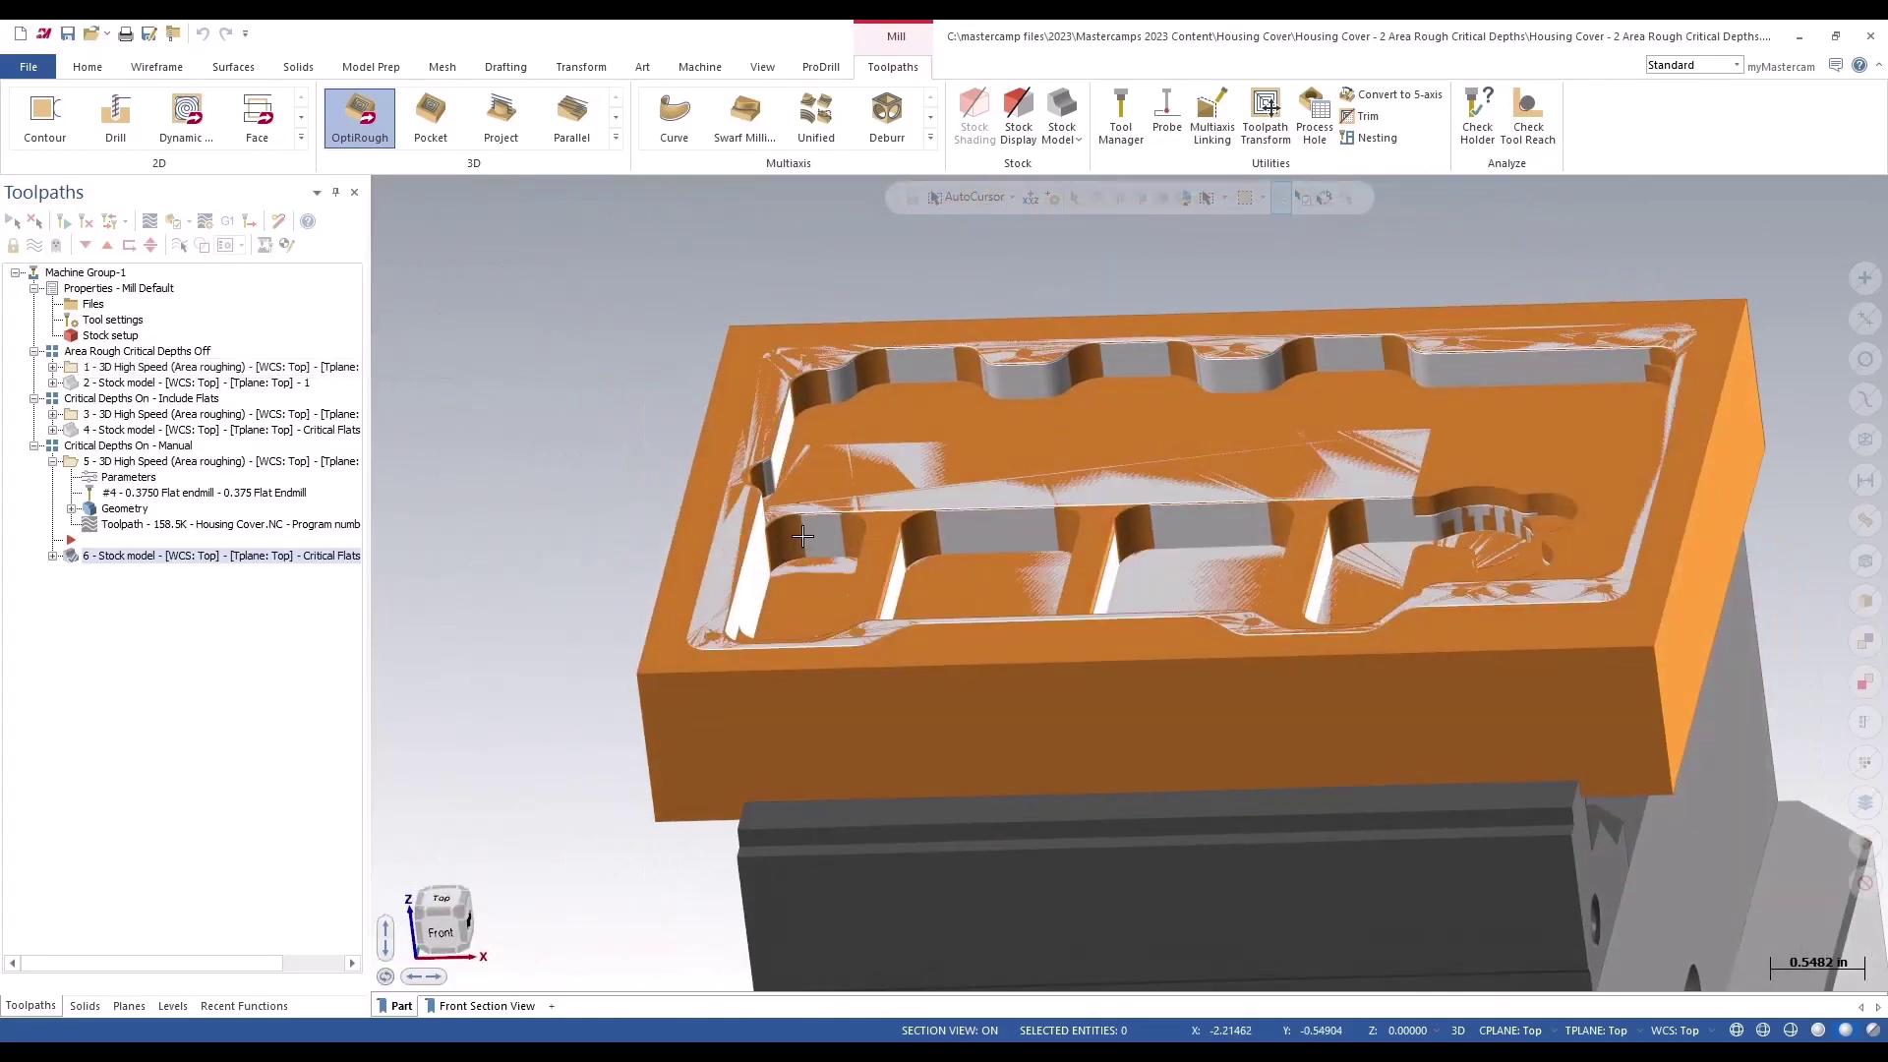
pyautogui.press('F1')
pyautogui.click(652, 367)
pyautogui.click(1679, 726)
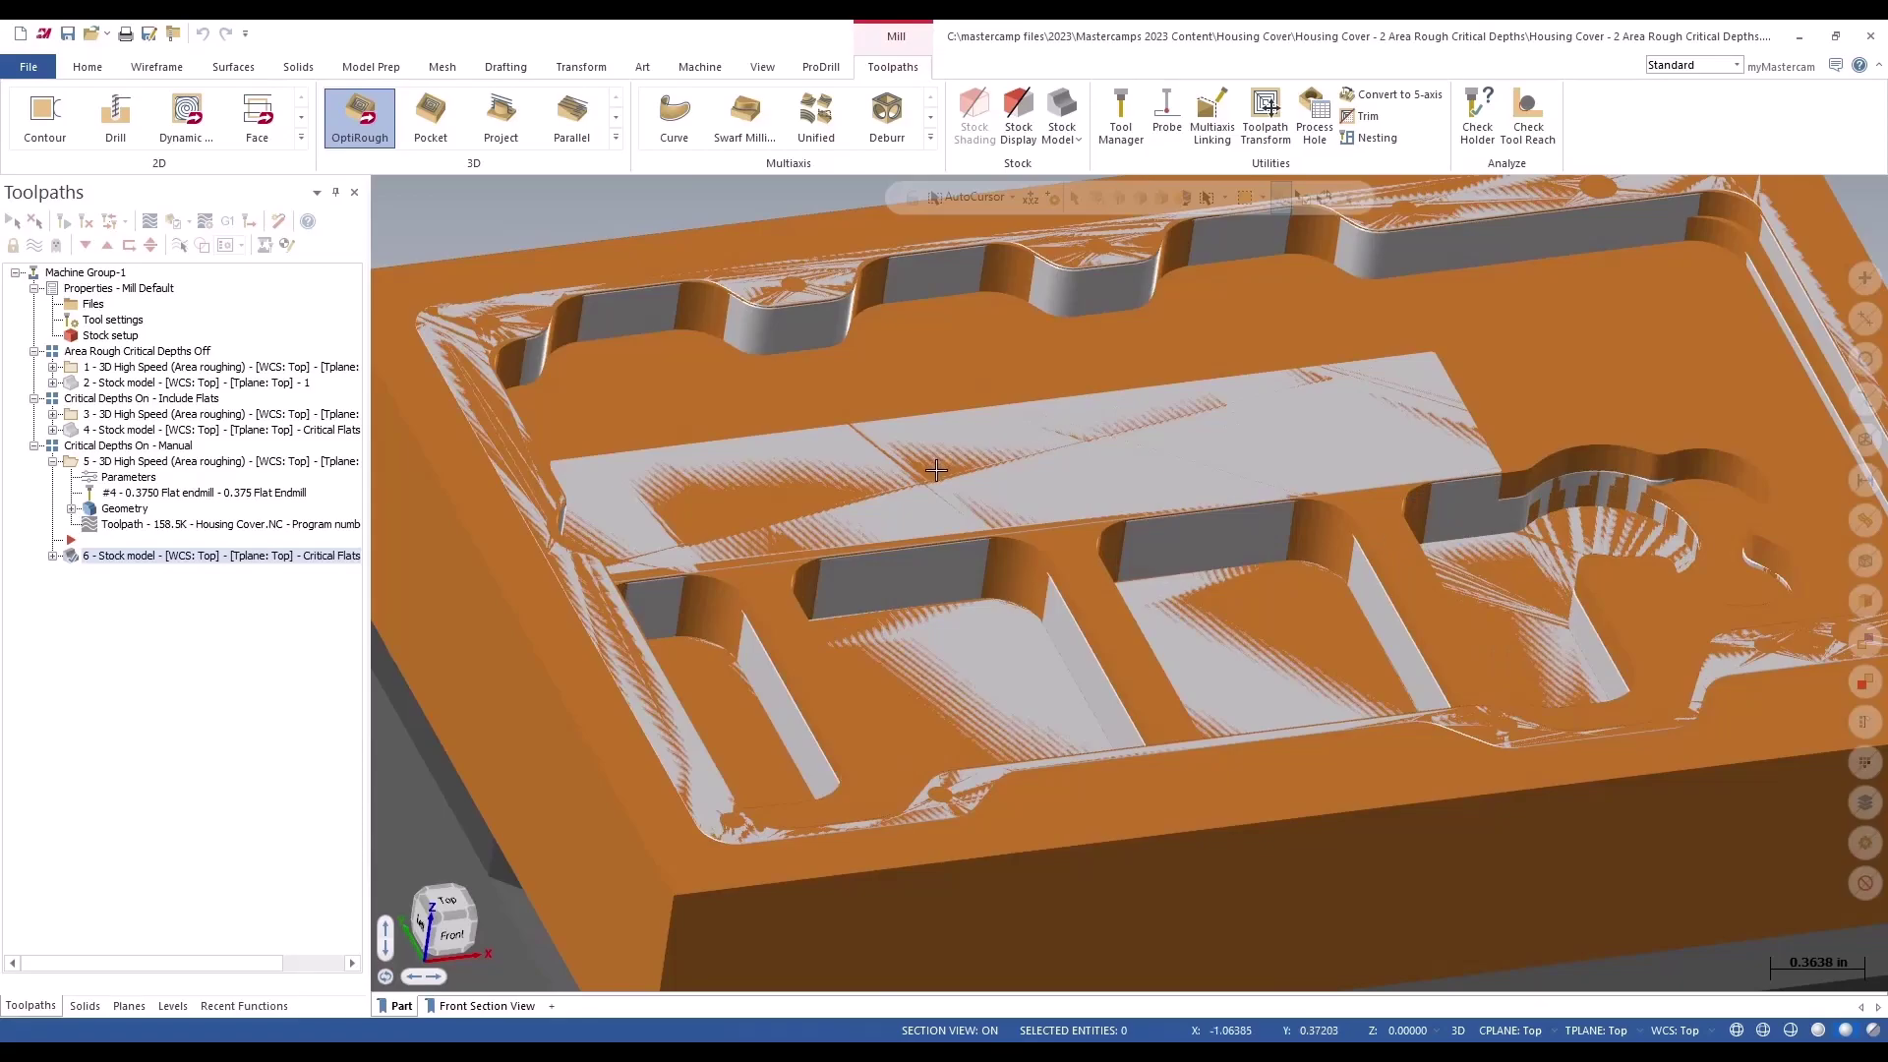
pyautogui.moveTo(941, 459); pyautogui.dragTo(801, 444, button='middle')
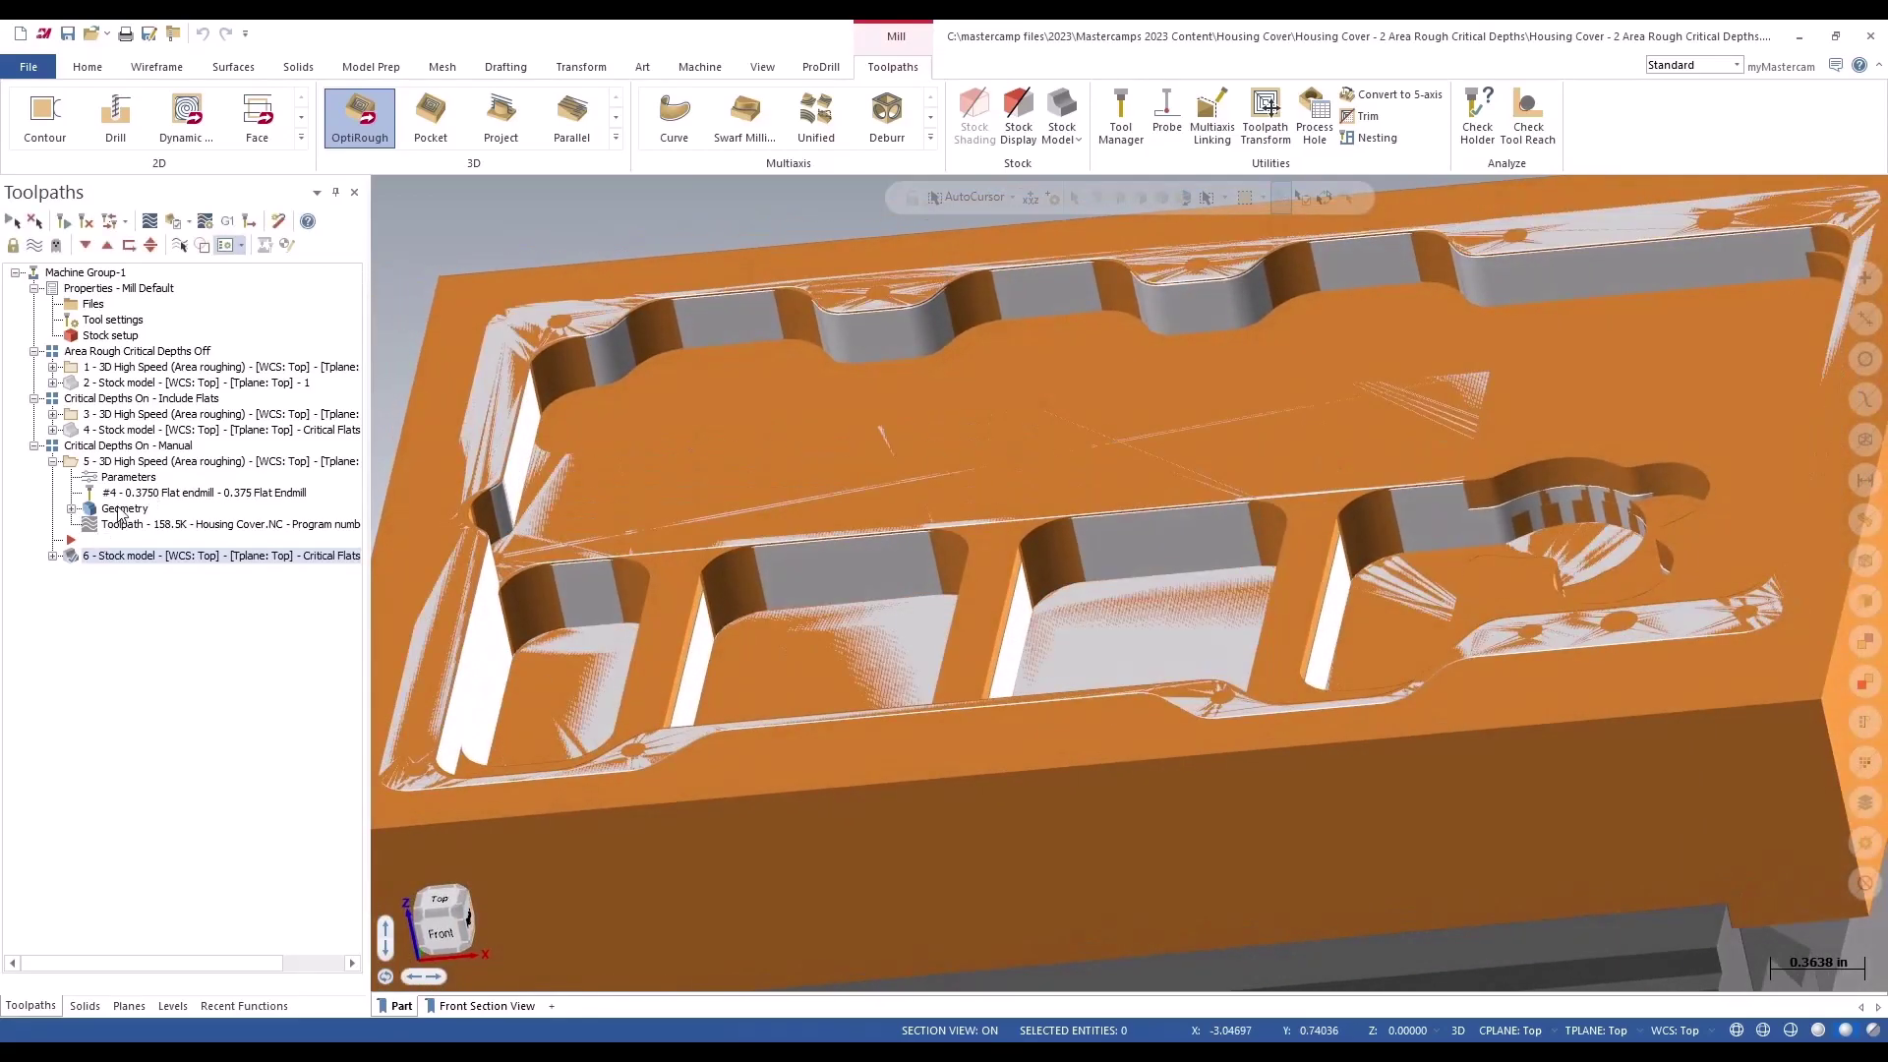
pyautogui.click(141, 463)
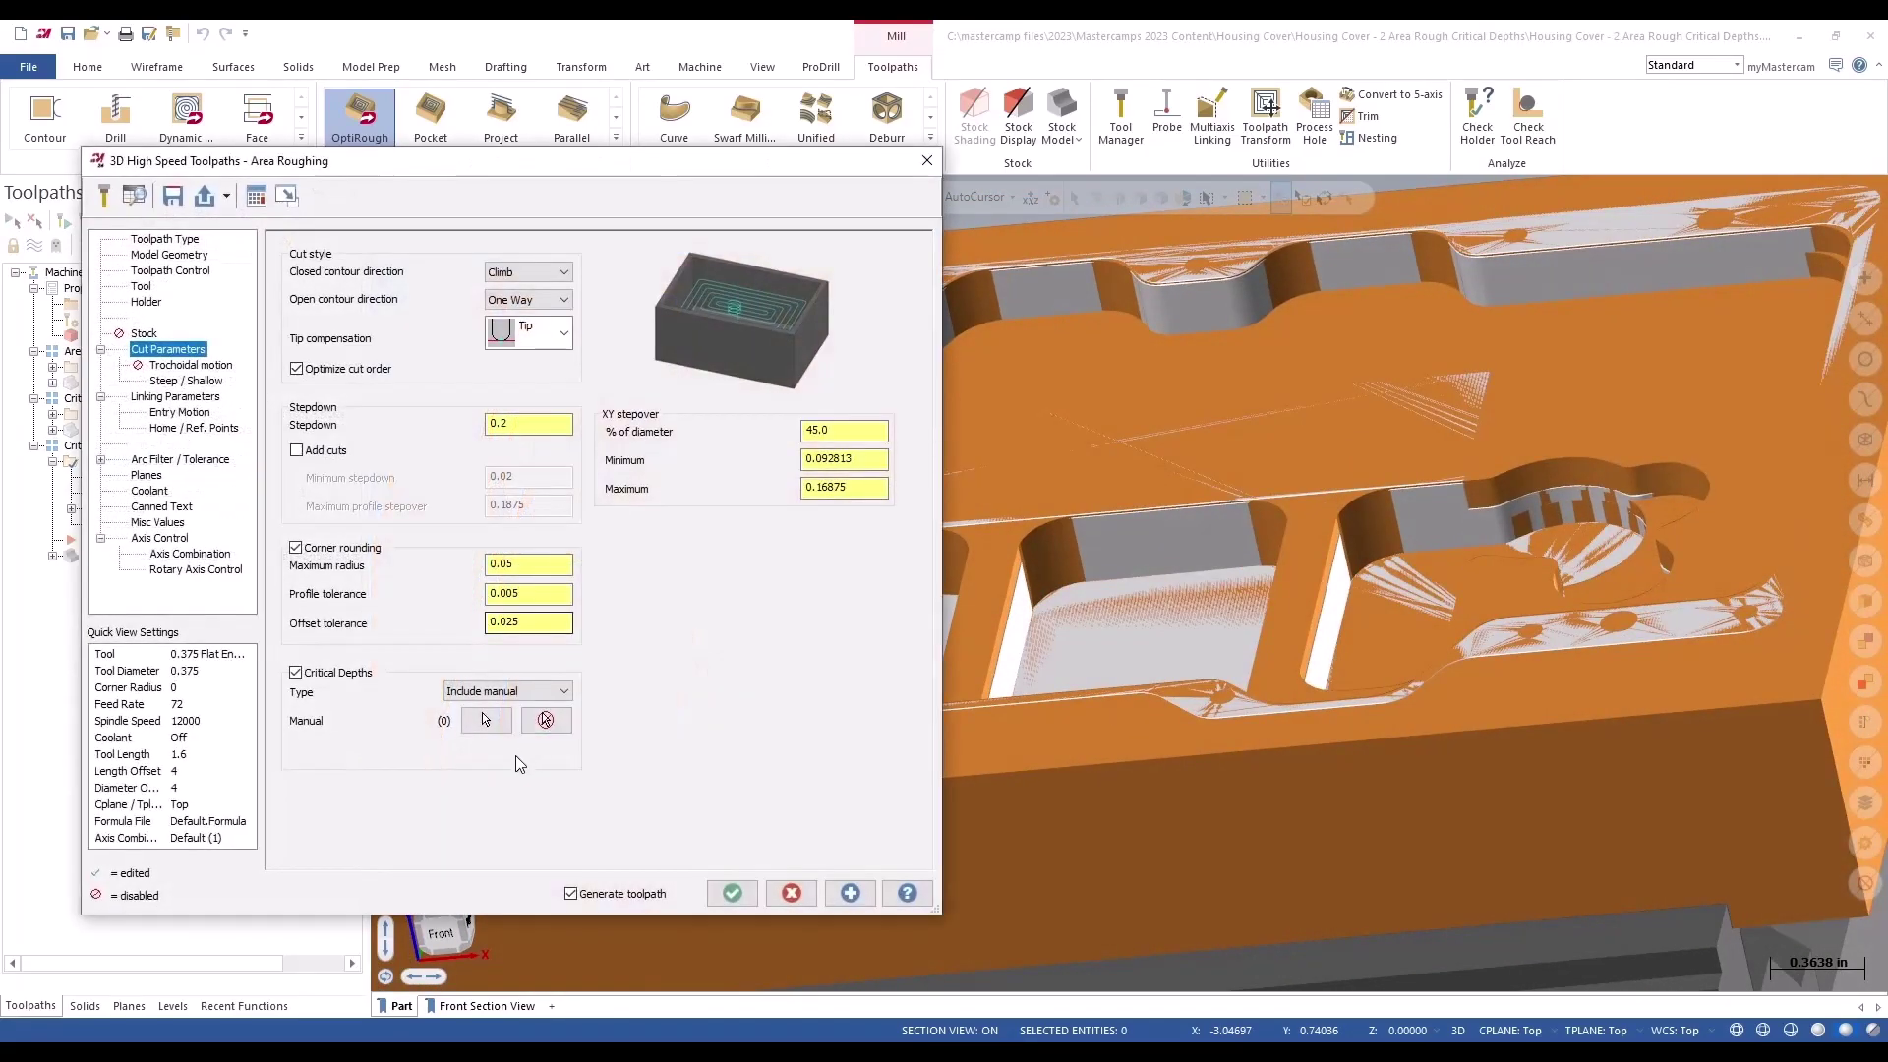
# Pick one edge at the missed flat's height as a manual critical depth
pyautogui.click(482, 719)
pyautogui.scroll(2, 783, 623)
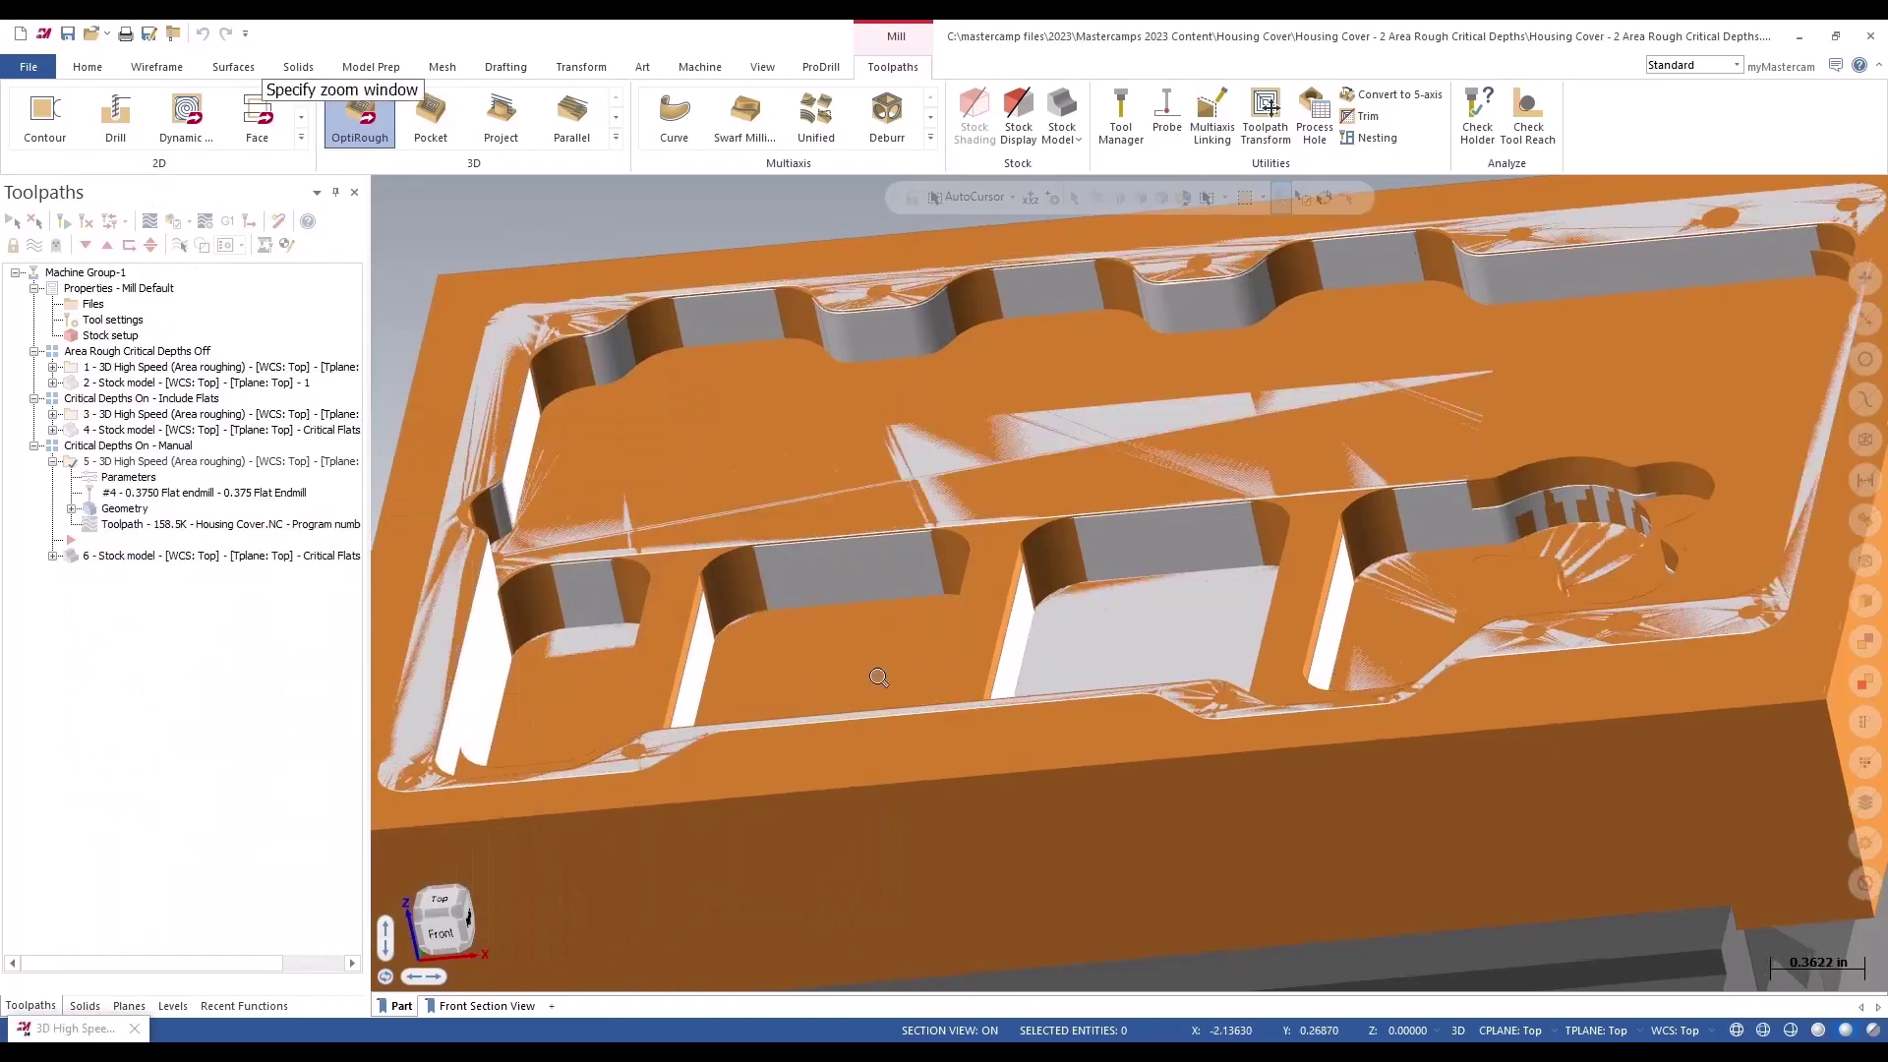
pyautogui.scroll(5, 784, 622)
pyautogui.moveTo(782, 624); pyautogui.dragTo(727, 584, button='middle')
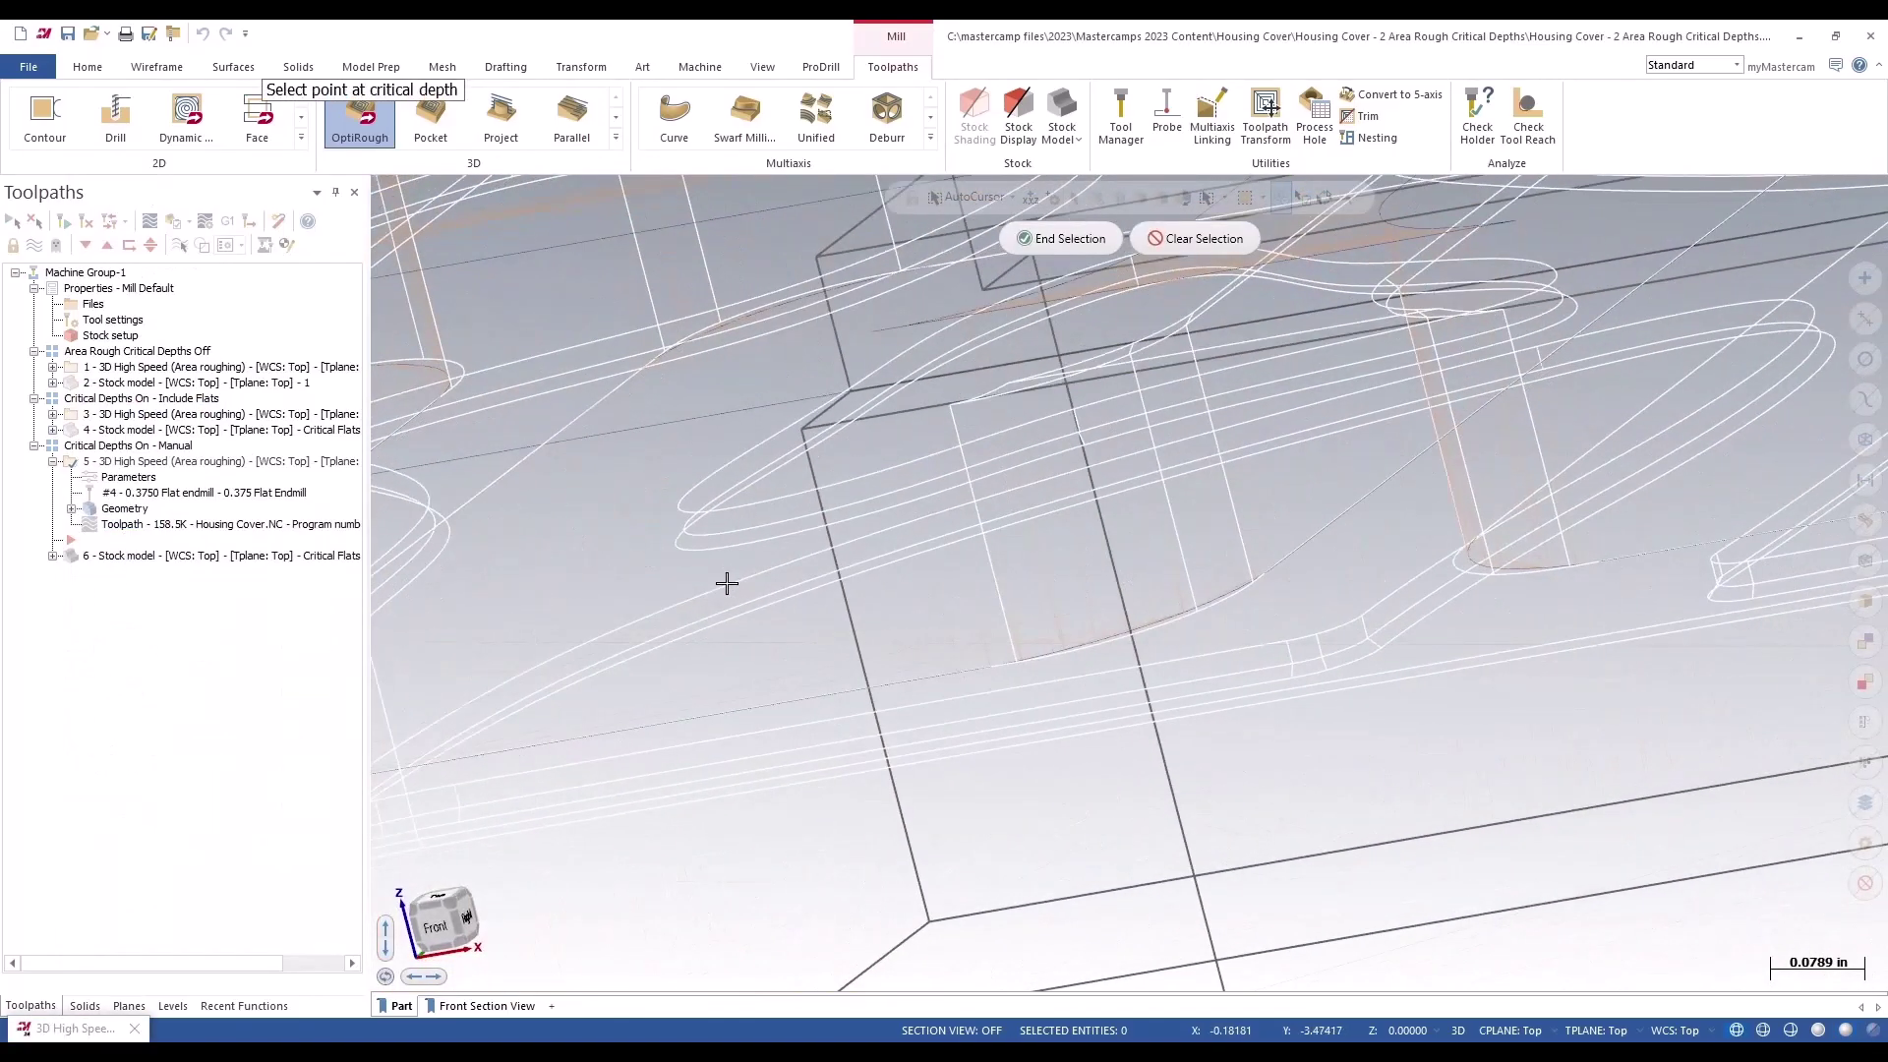
pyautogui.hotkey('alt', '1')
pyautogui.moveTo(848, 674); pyautogui.dragTo(830, 488, button='middle')
pyautogui.press('F1')
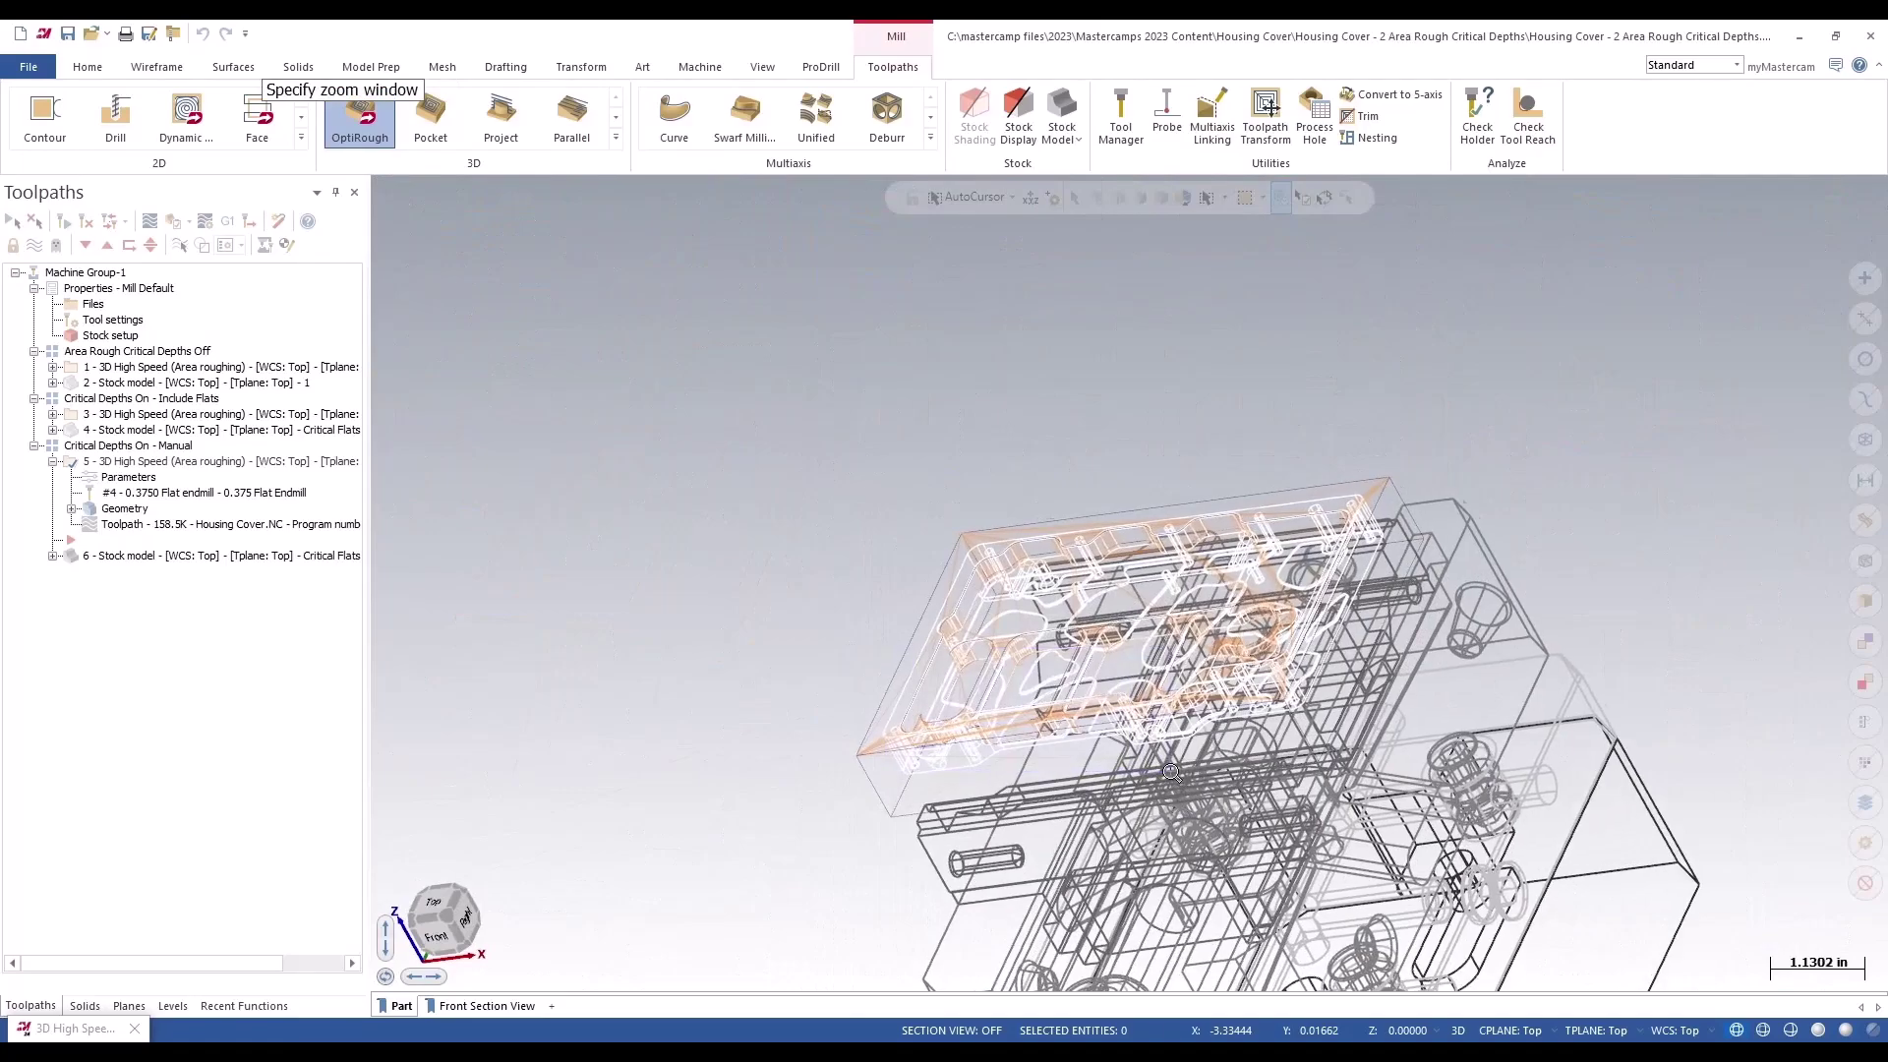
pyautogui.moveTo(1172, 773); pyautogui.dragTo(1045, 476)
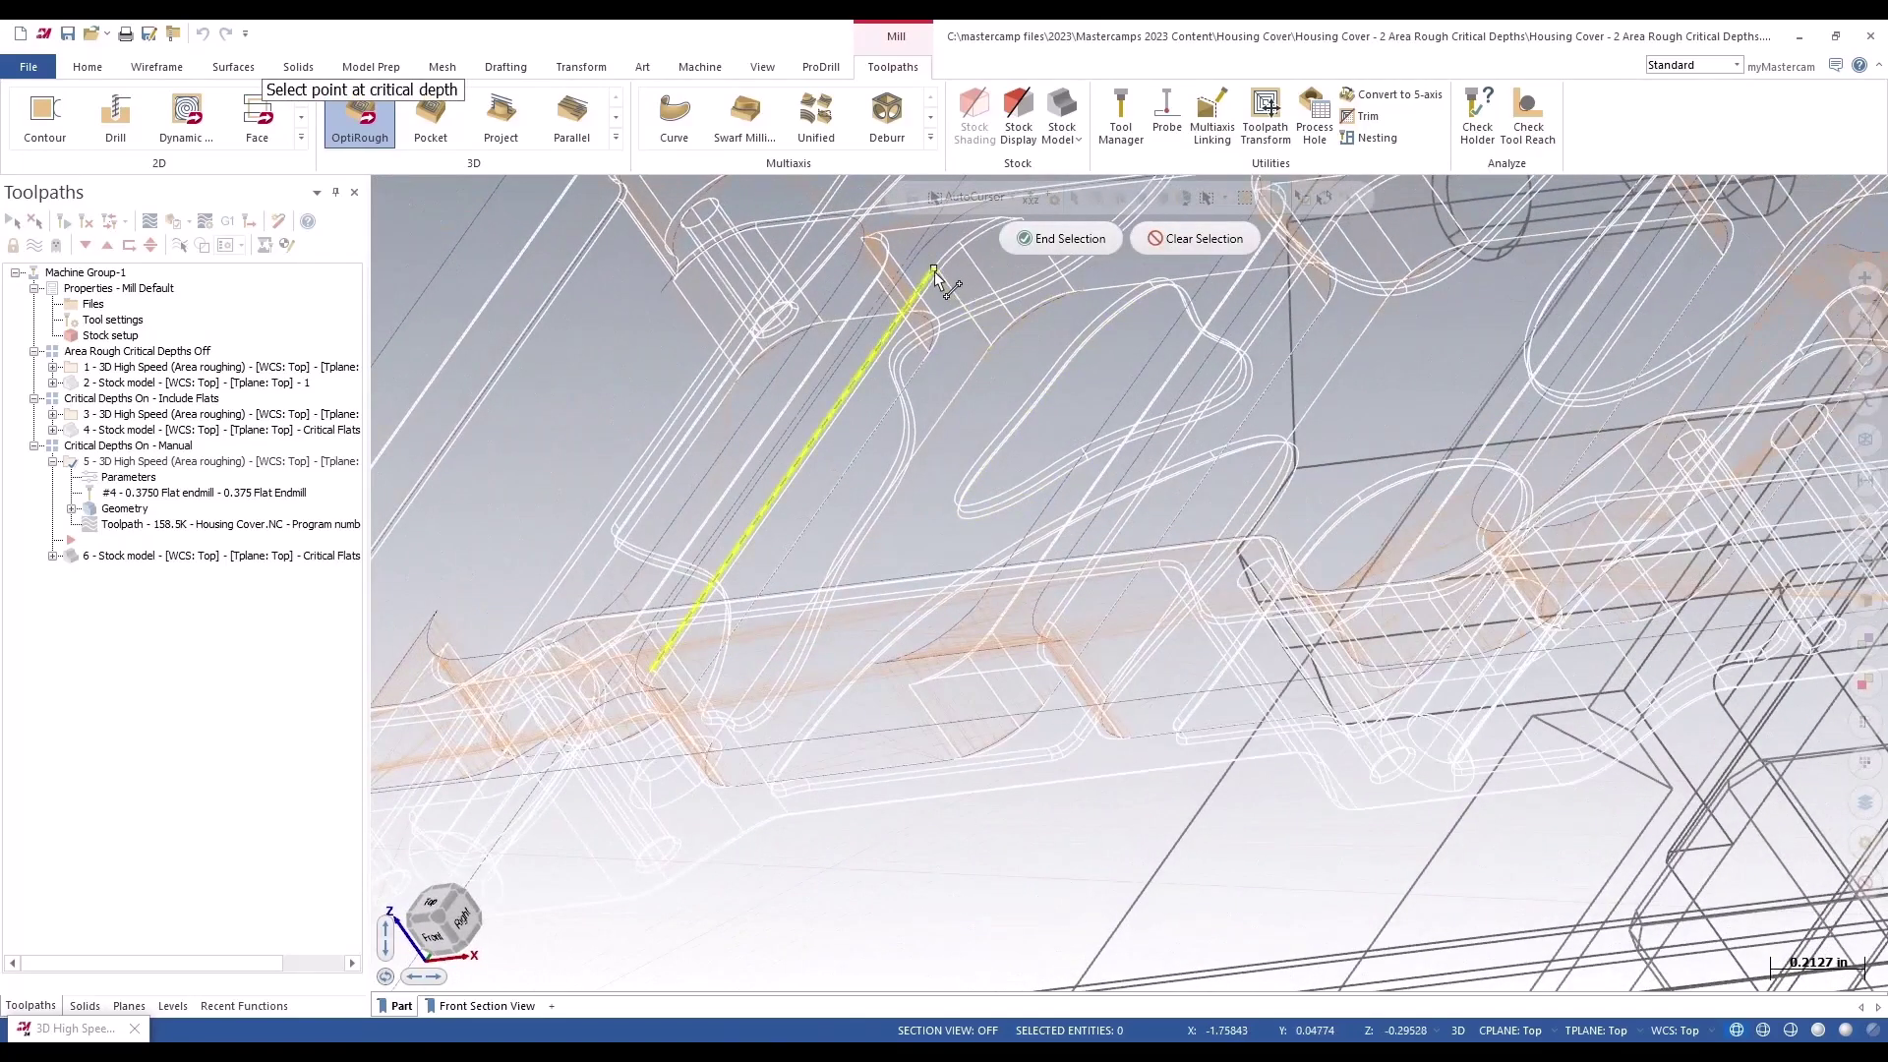
pyautogui.click(938, 280)
pyautogui.click(1061, 238)
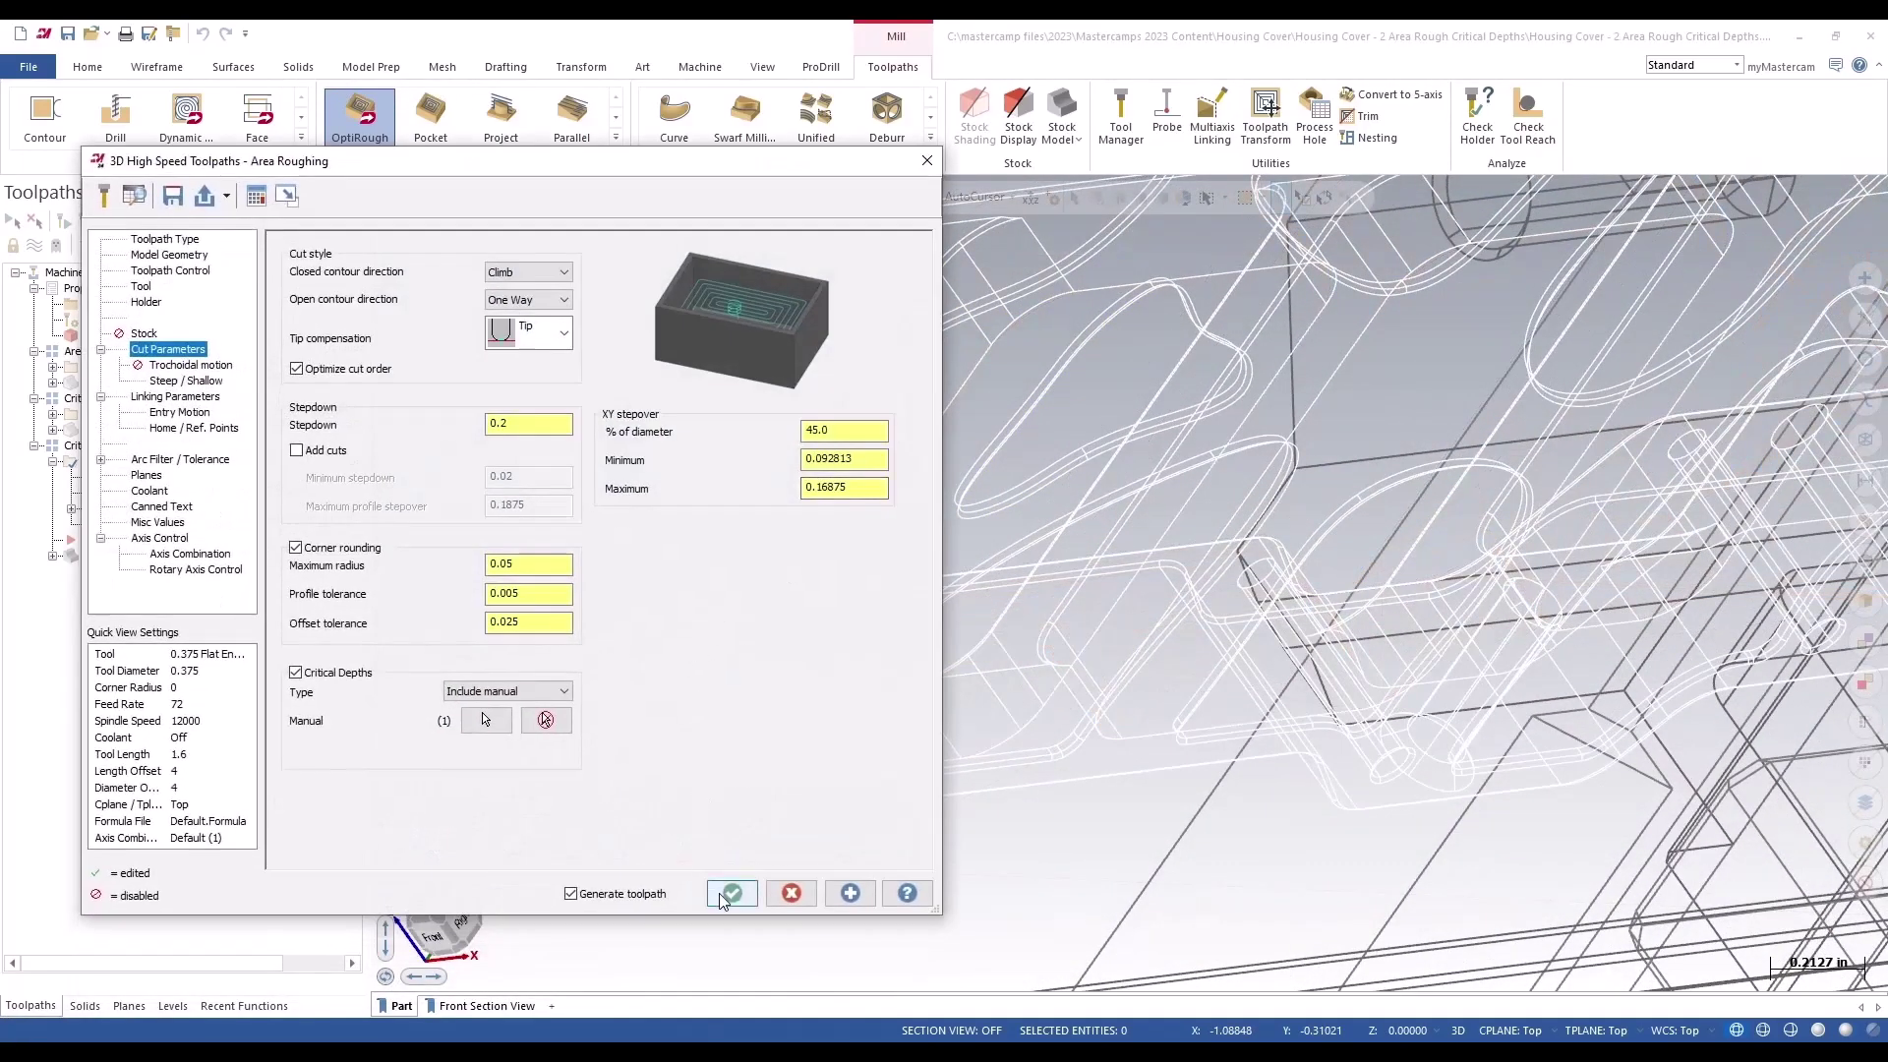
# Accept the dialog, regenerate operation 6's stock, and refresh the orange stock display
pyautogui.click(729, 895)
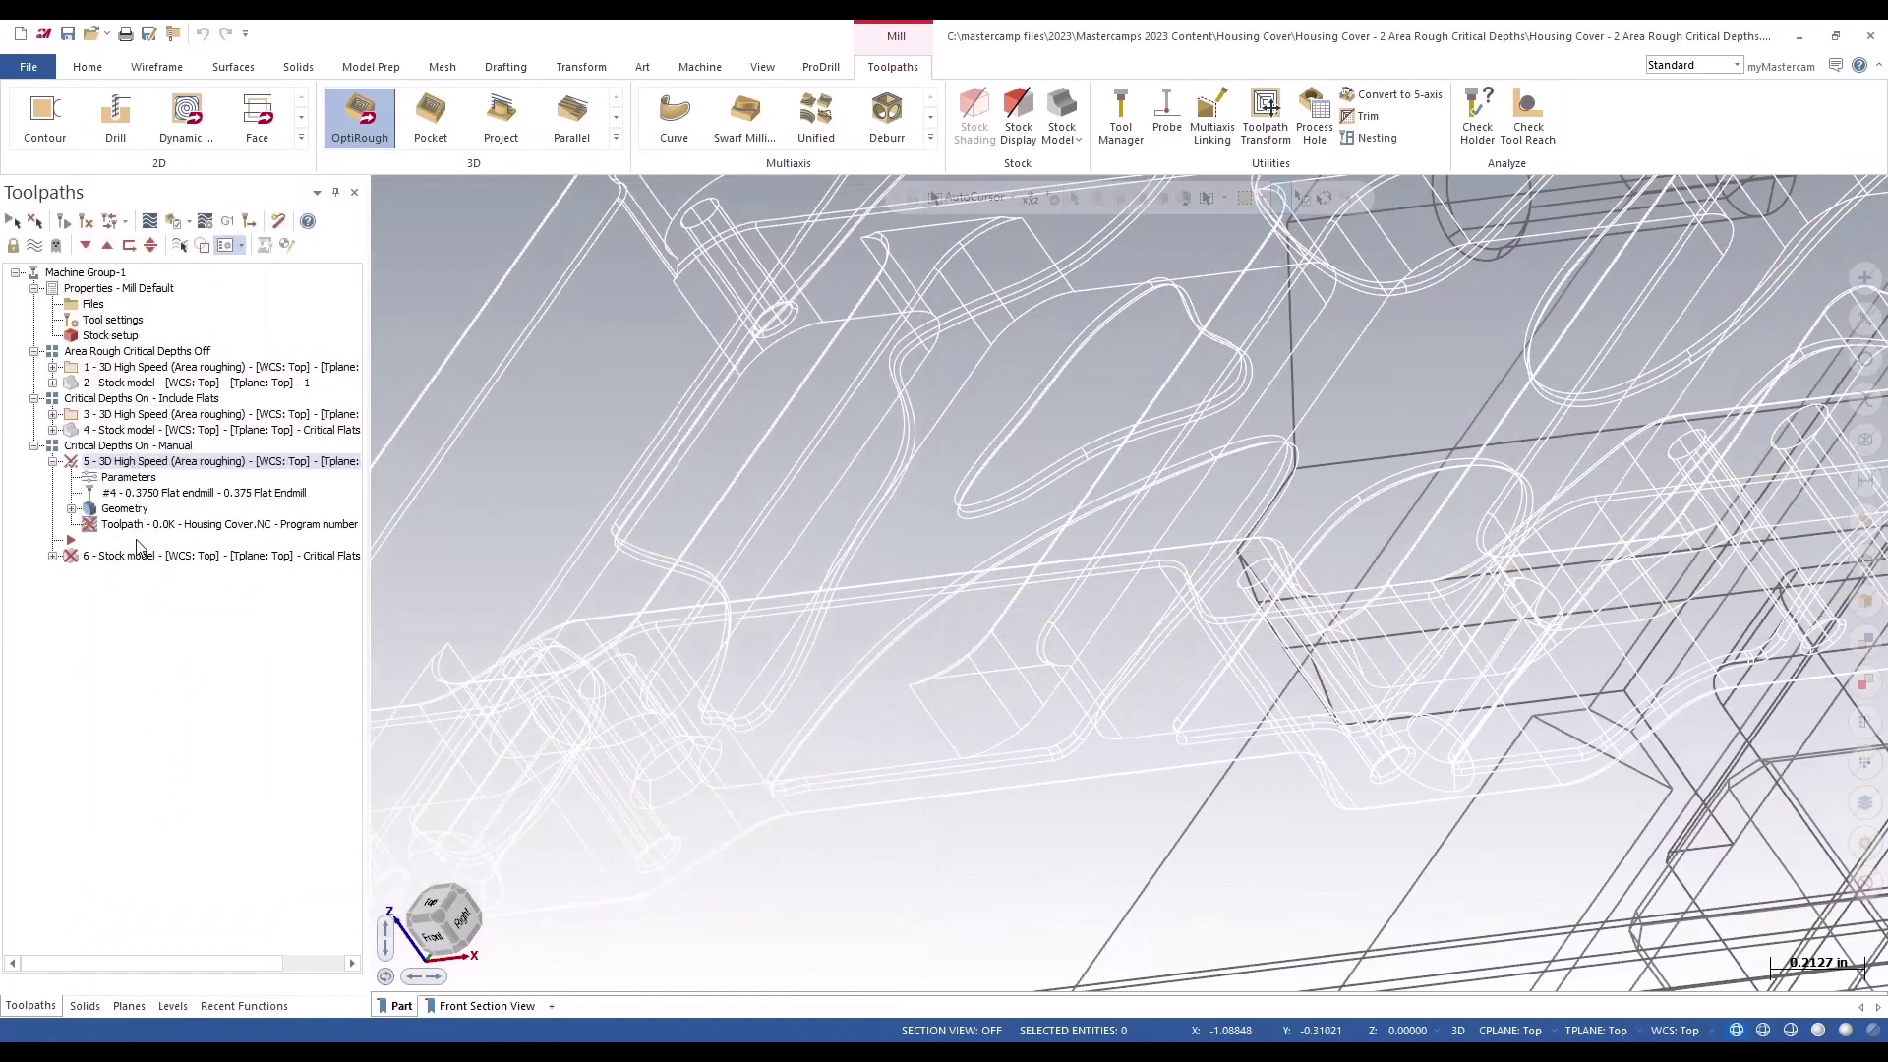
pyautogui.click(137, 555)
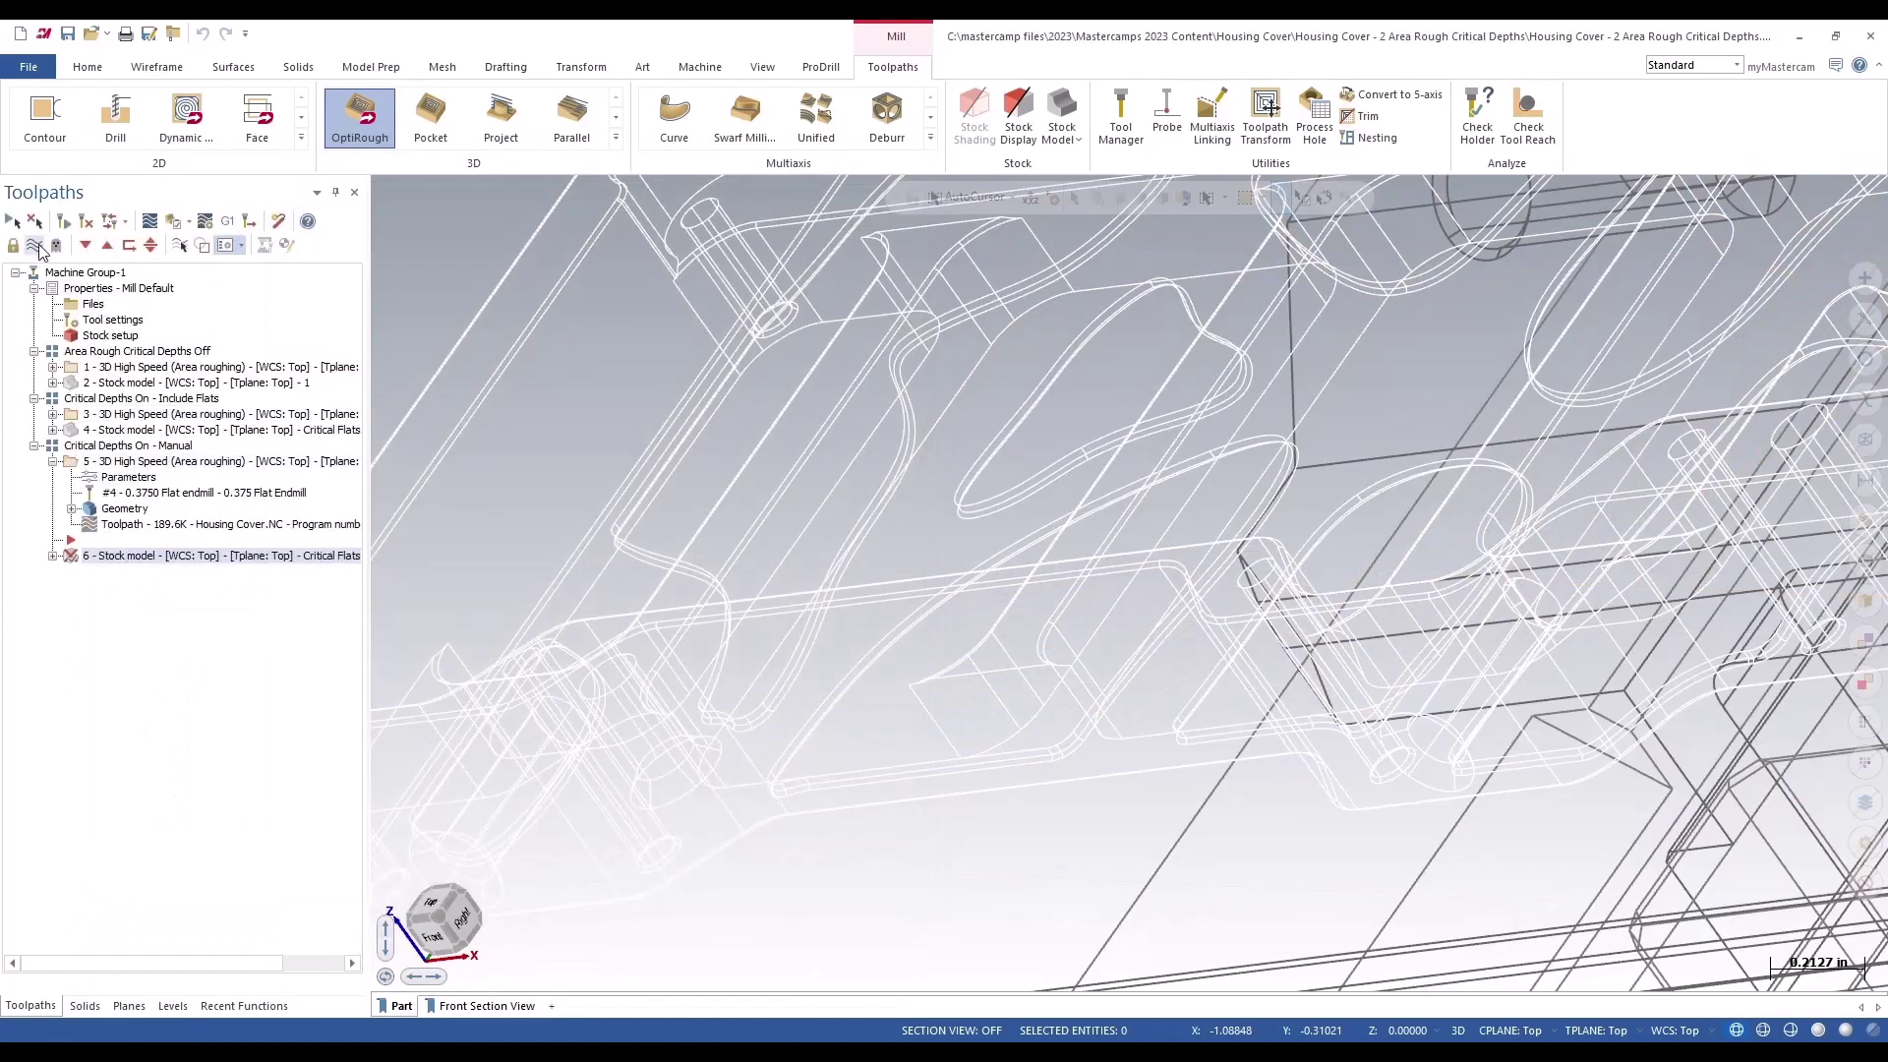
pyautogui.click(64, 222)
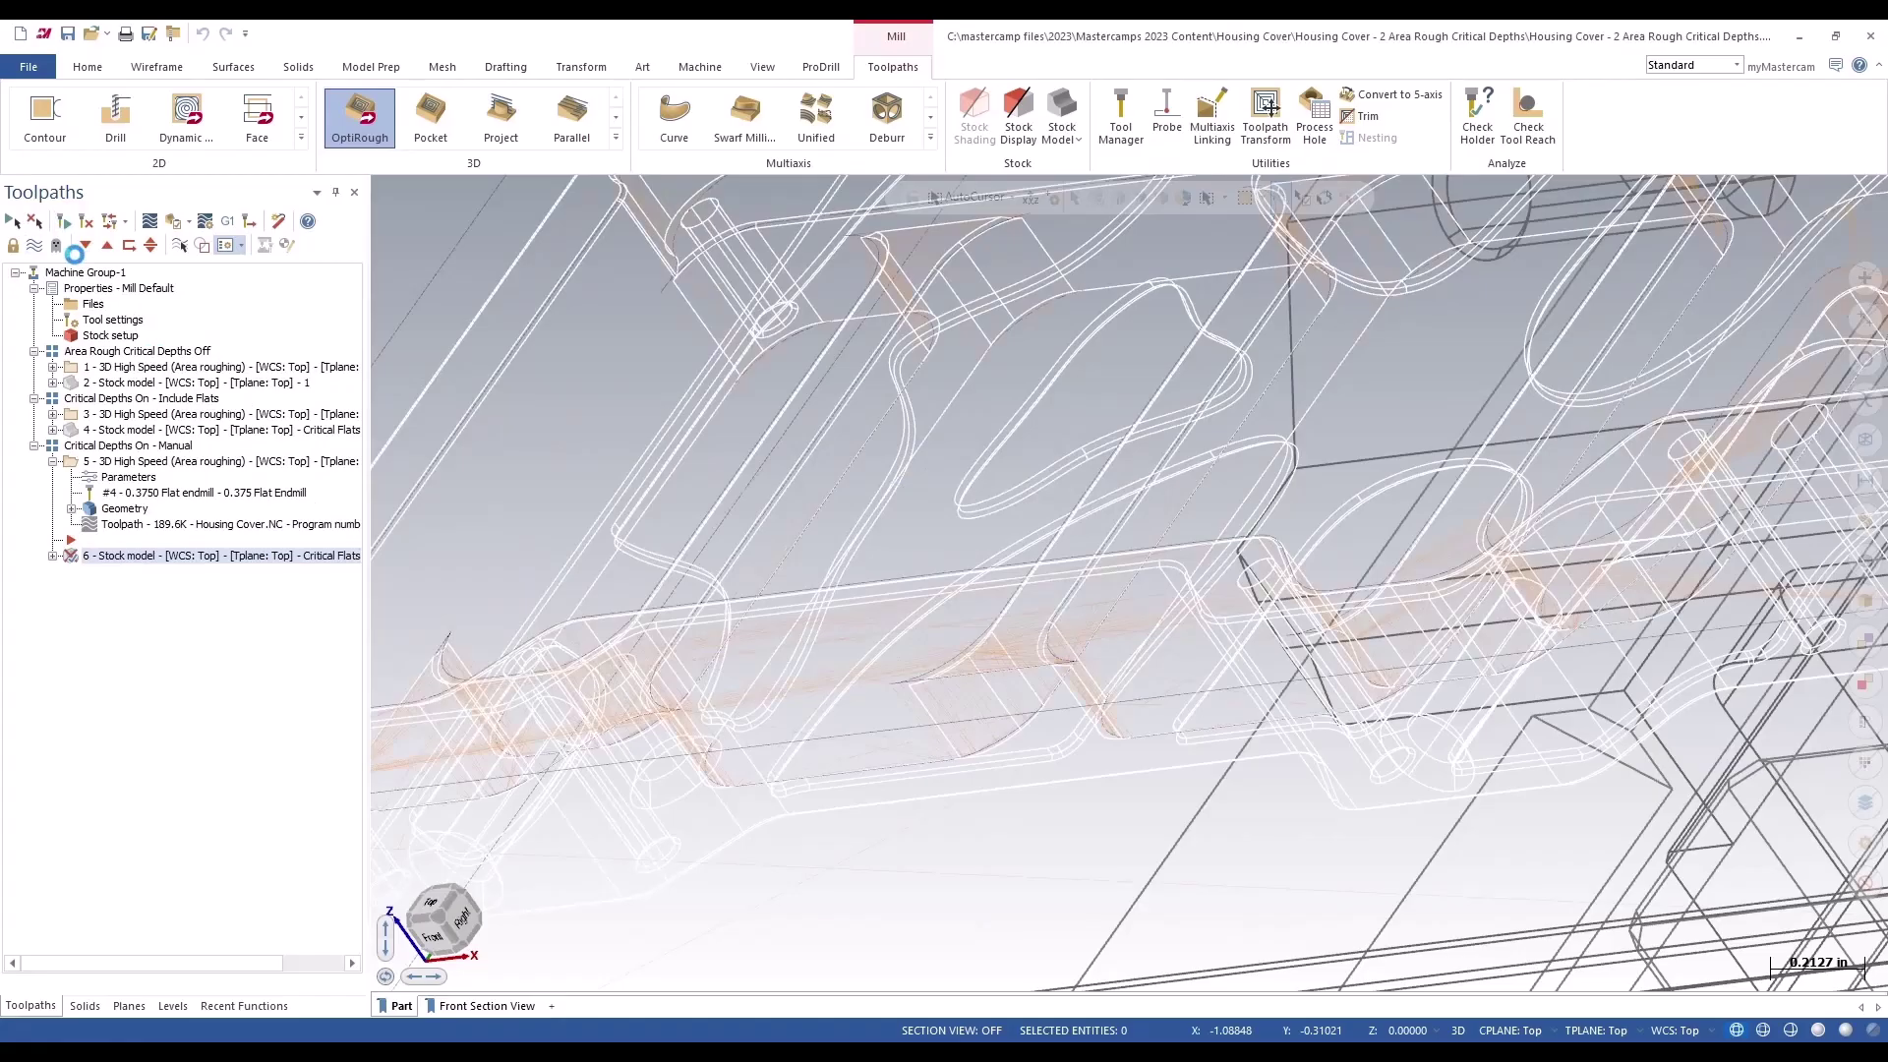
pyautogui.click(34, 246)
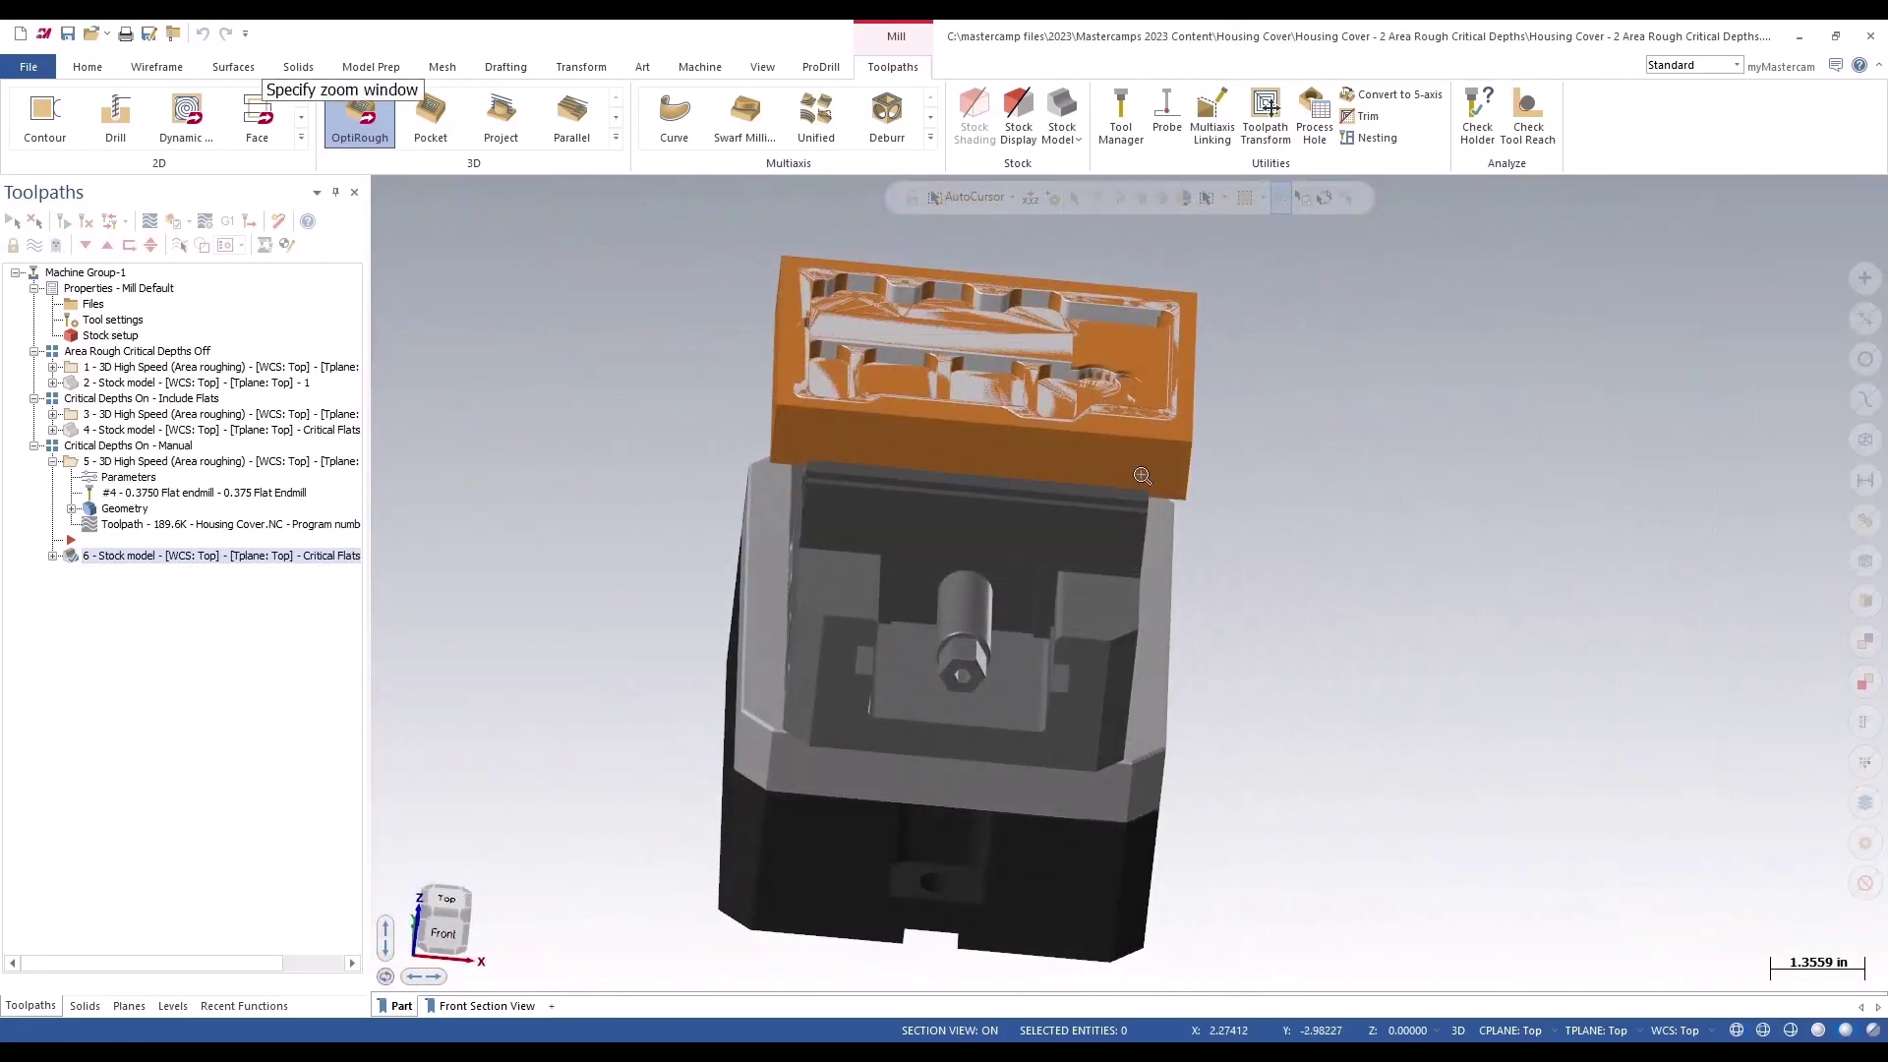
pyautogui.scroll(5, 764, 511)
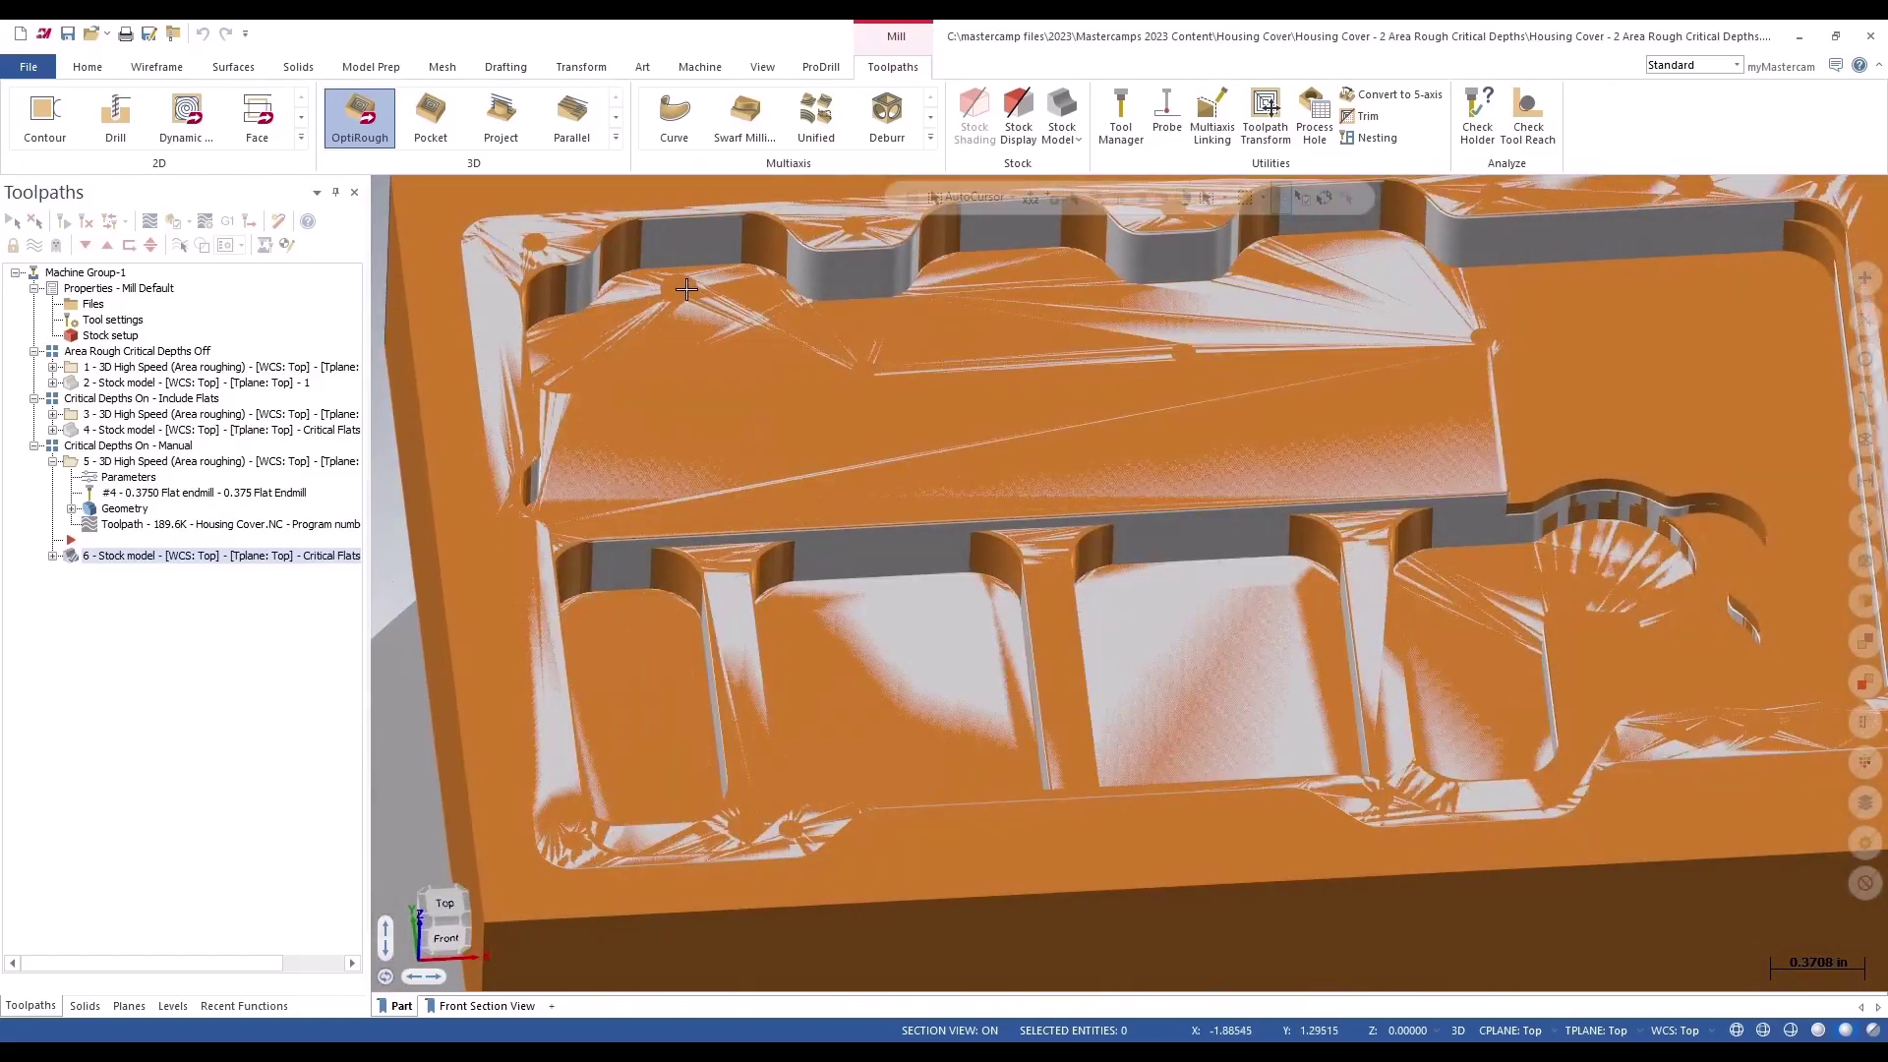
pyautogui.moveTo(685, 290); pyautogui.dragTo(798, 605, button='middle')
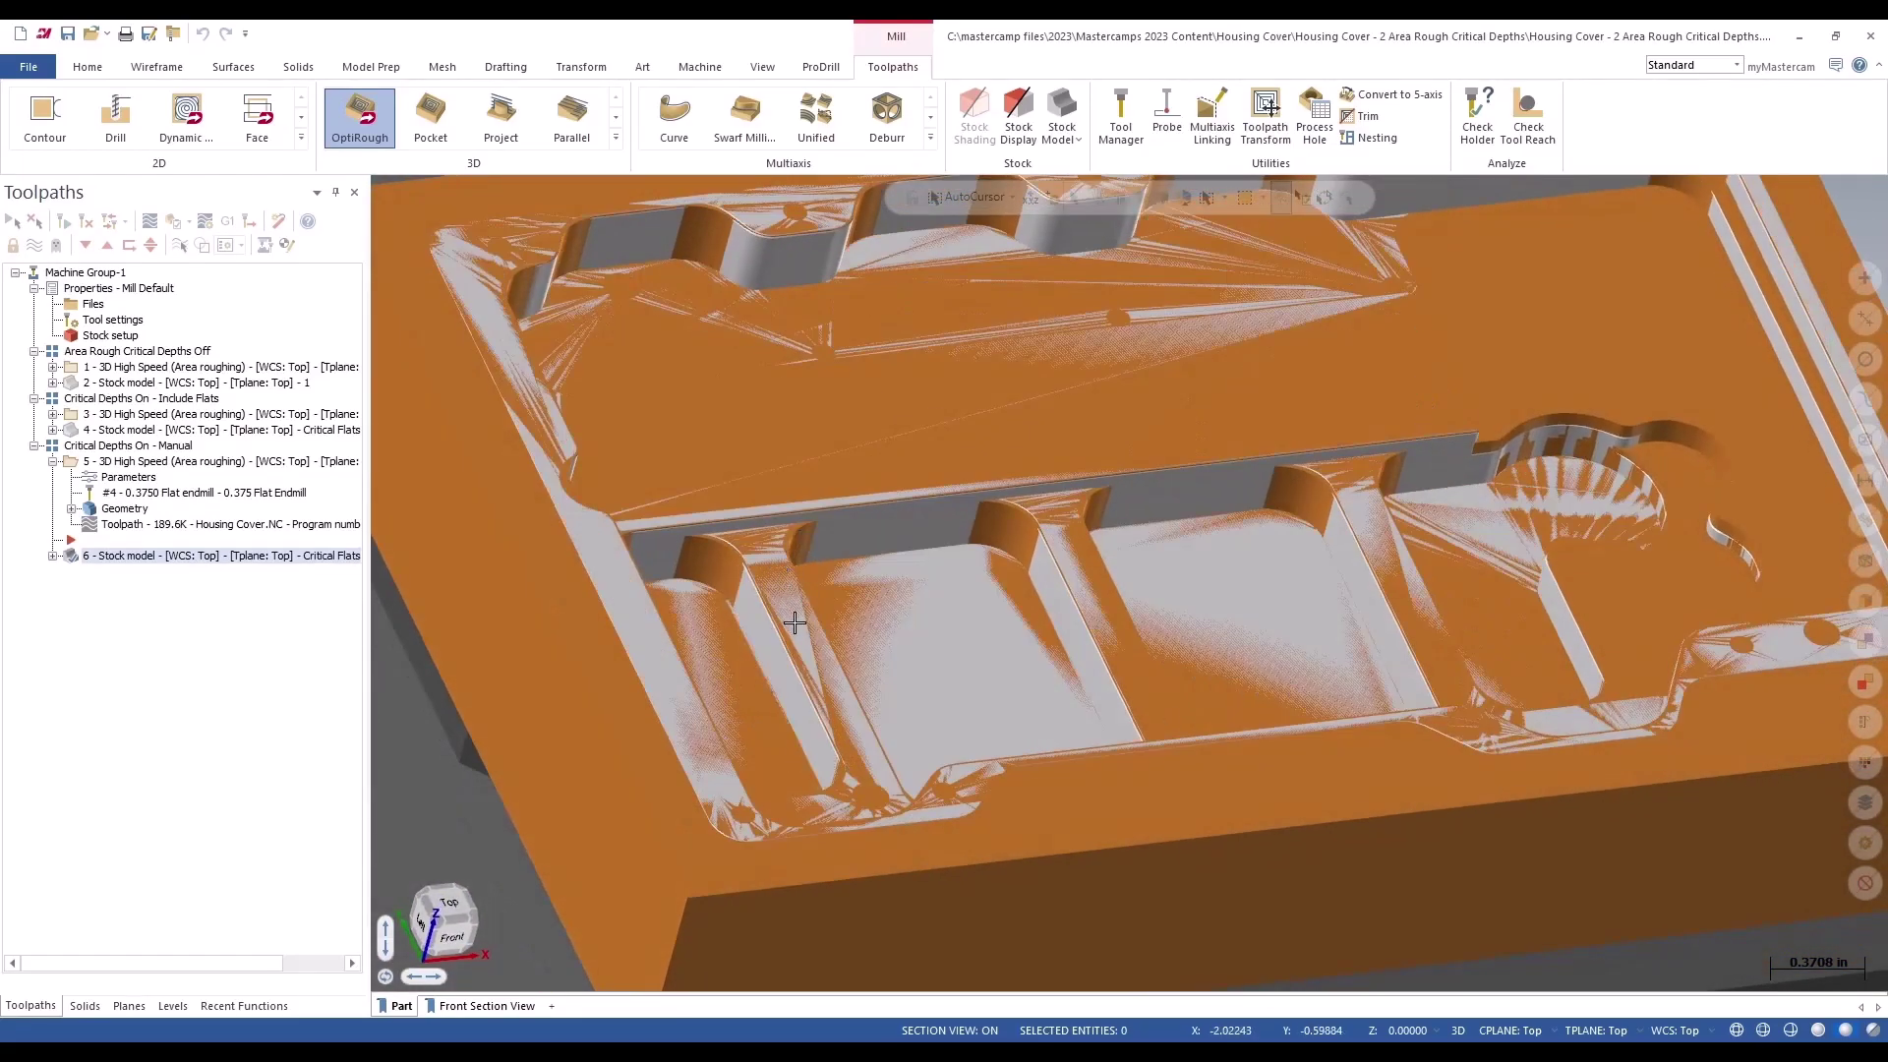